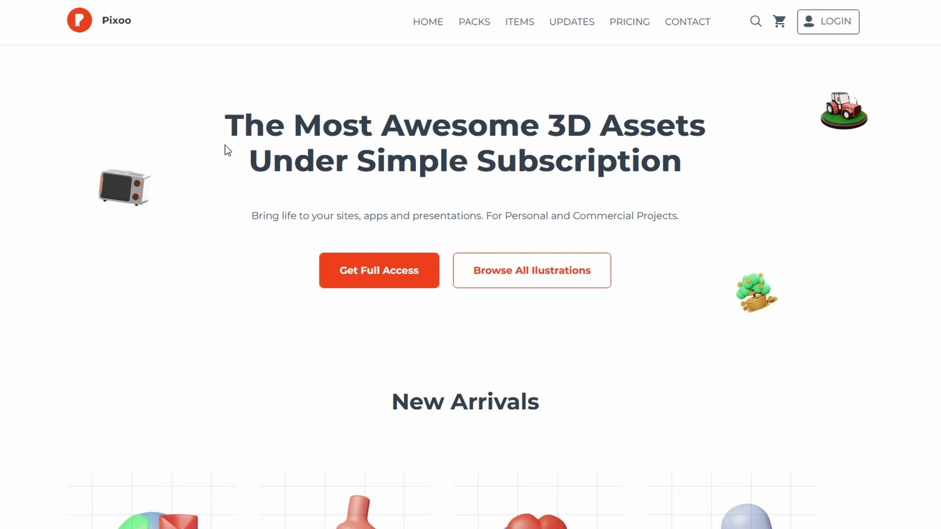
# Step: Open Pixoo's full 3D Illustration catalogue of 1579 items and browse its grid and packs
pyautogui.click(553, 288)
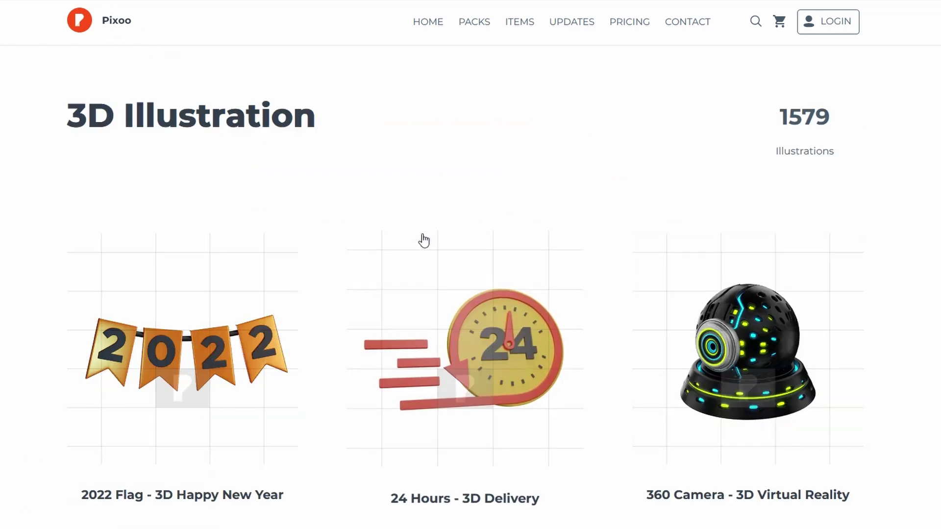
pyautogui.scroll(-4, 367, 193)
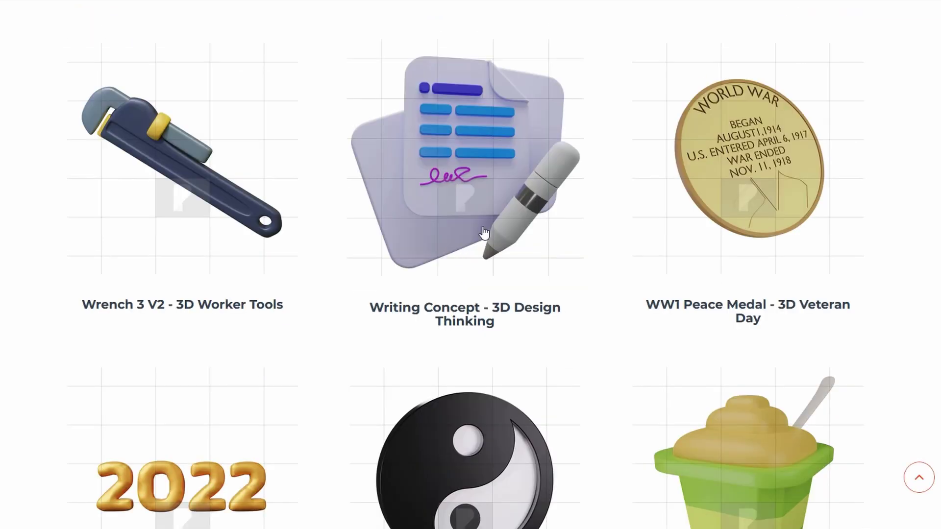
pyautogui.scroll(-4, 296, 349)
pyautogui.scroll(-6, 118, 359)
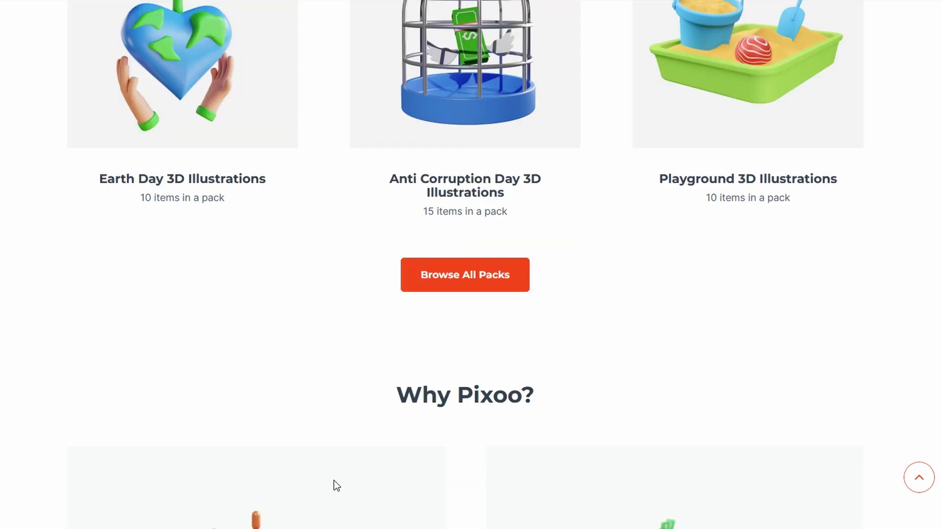
pyautogui.scroll(18, 333, 483)
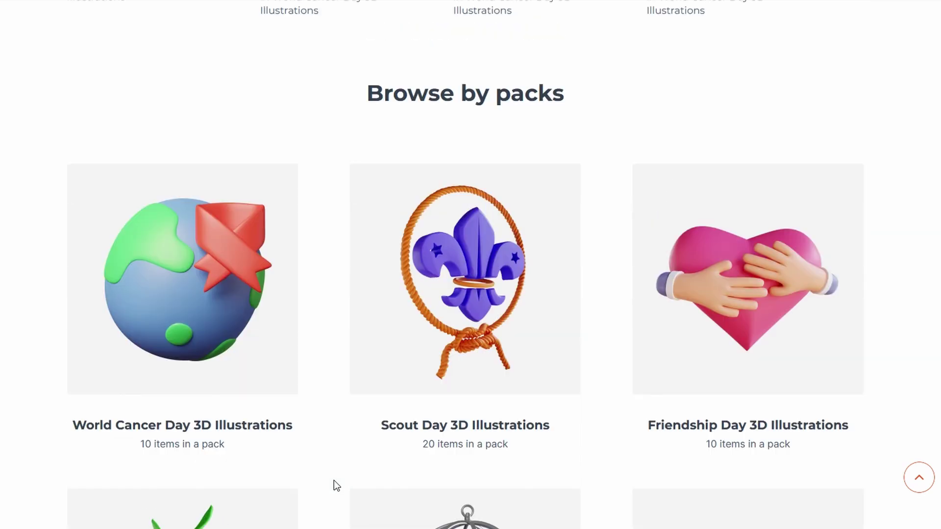
pyautogui.scroll(5, 362, 312)
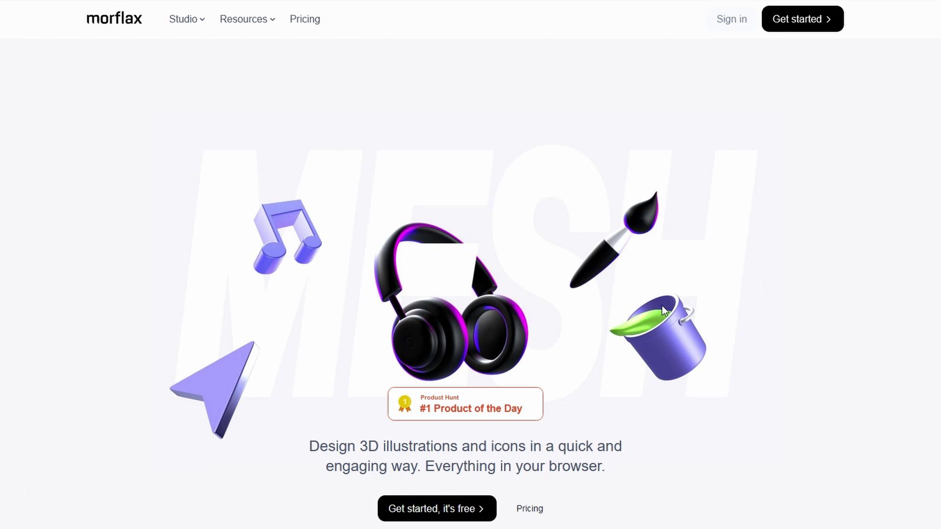
# Step: Scroll to 'Perfect for websites' and open the Bitcoin card's template in the designer
pyautogui.scroll(-10, 663, 310)
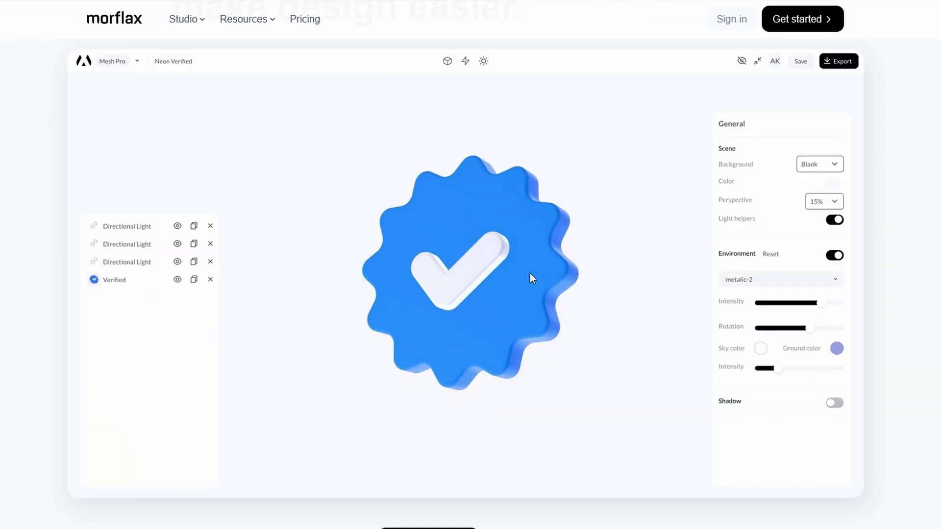
pyautogui.scroll(10, 527, 251)
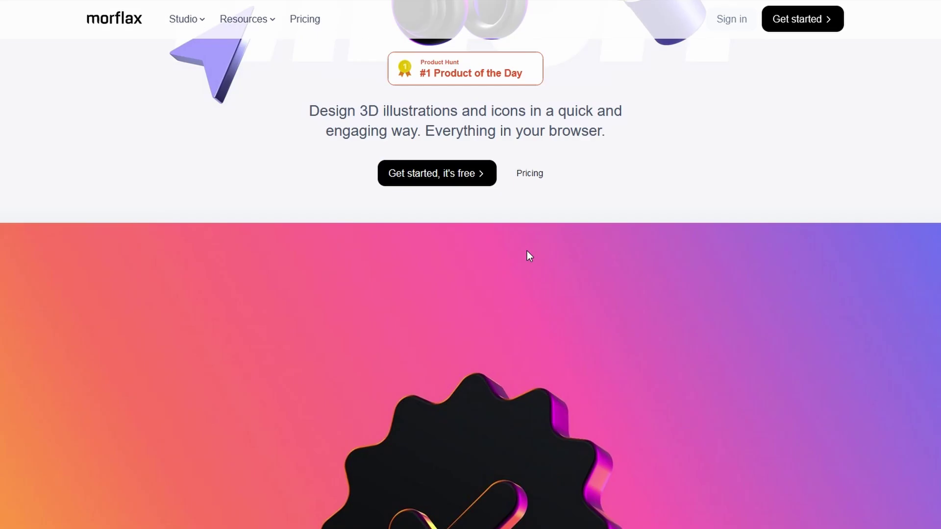
pyautogui.scroll(-9, 485, 259)
pyautogui.scroll(-15, 485, 258)
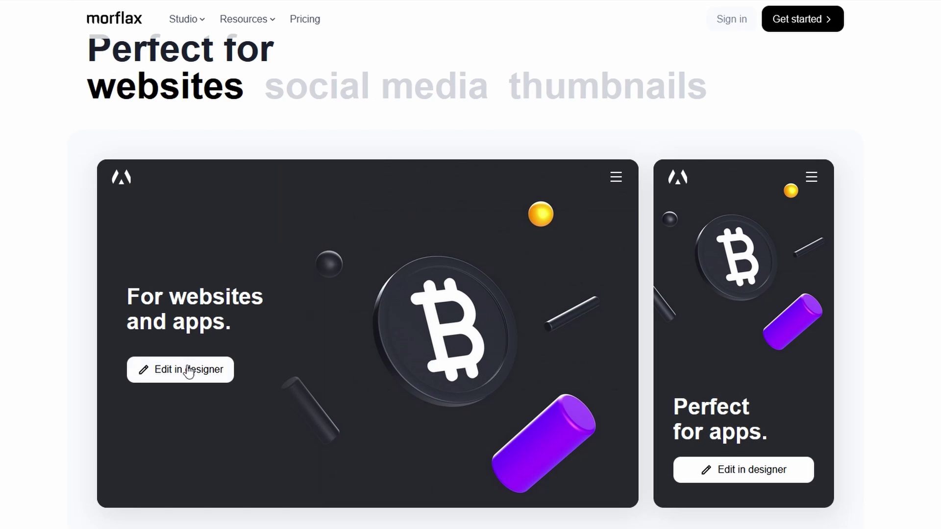
pyautogui.click(188, 369)
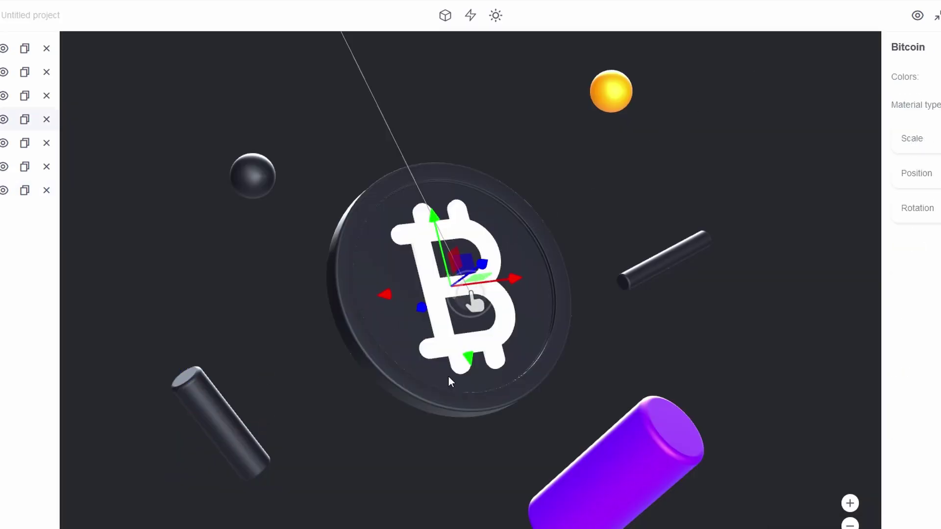
# Step: Orbit the Bitcoin scene to view the coin edge-on and from around it
pyautogui.moveTo(492, 320); pyautogui.dragTo(724, 364)
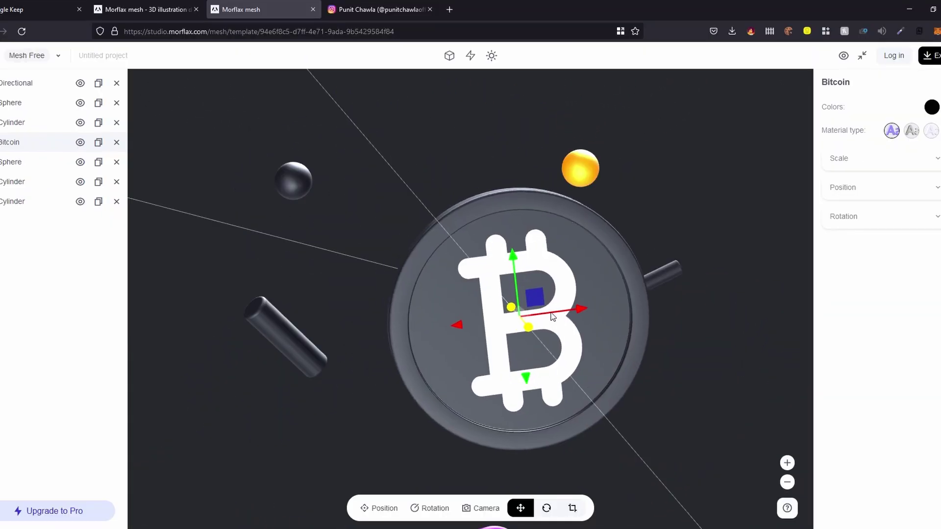
pyautogui.moveTo(498, 274); pyautogui.dragTo(462, 262)
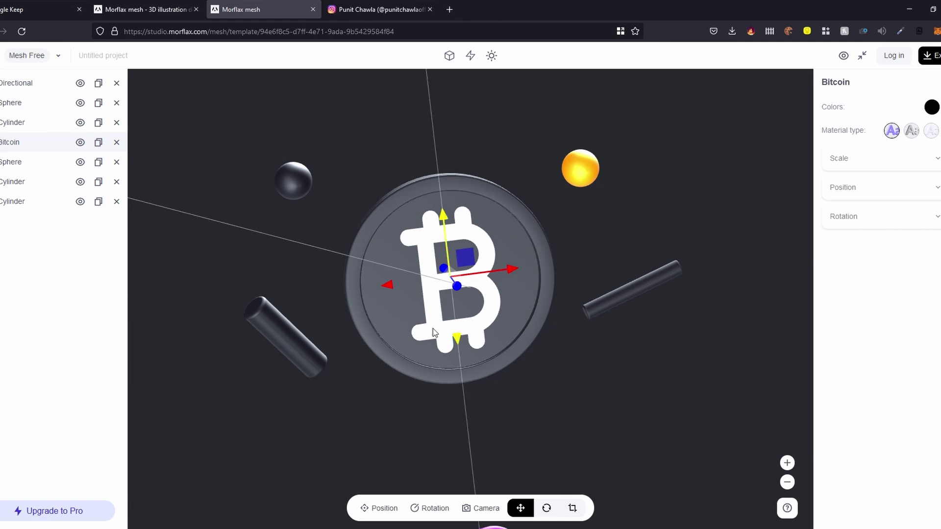
# Step: Recolour the coin to a pale blue-lavender and make its B symbol red
pyautogui.click(931, 107)
pyautogui.moveTo(897, 176); pyautogui.dragTo(937, 166)
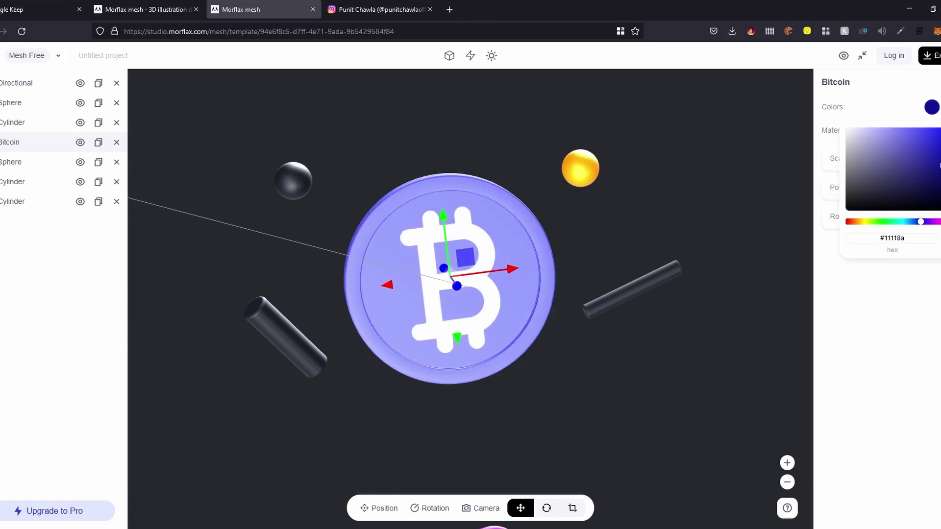
pyautogui.moveTo(938, 131); pyautogui.dragTo(939, 169)
pyautogui.click(931, 107)
pyautogui.click(938, 106)
pyautogui.click(939, 128)
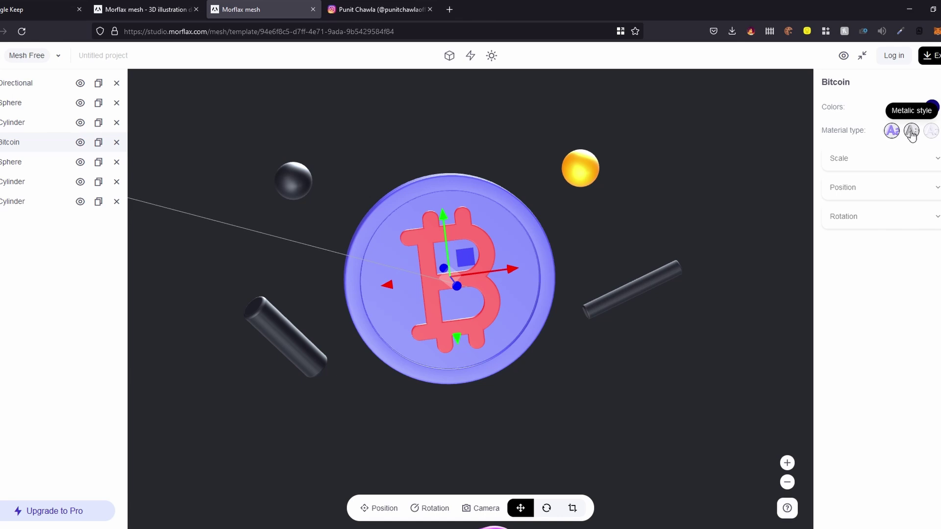
# Step: Give the coin the third, glass-like material style and orbit to preview it
pyautogui.click(911, 133)
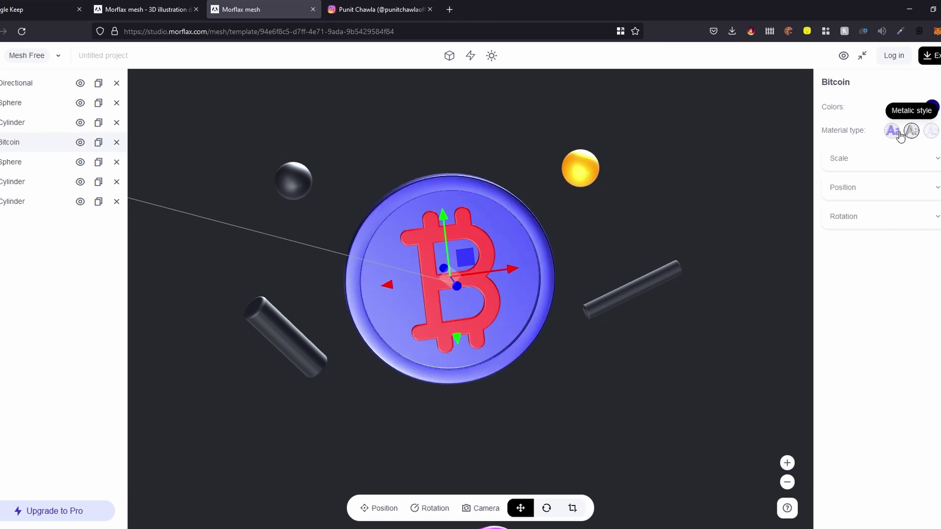
pyautogui.click(892, 130)
pyautogui.click(930, 130)
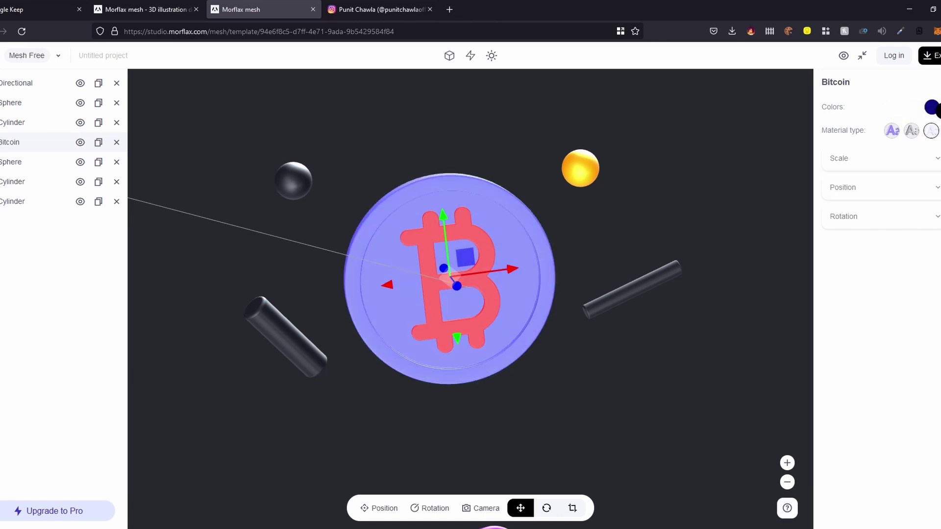
pyautogui.moveTo(524, 336); pyautogui.dragTo(687, 311)
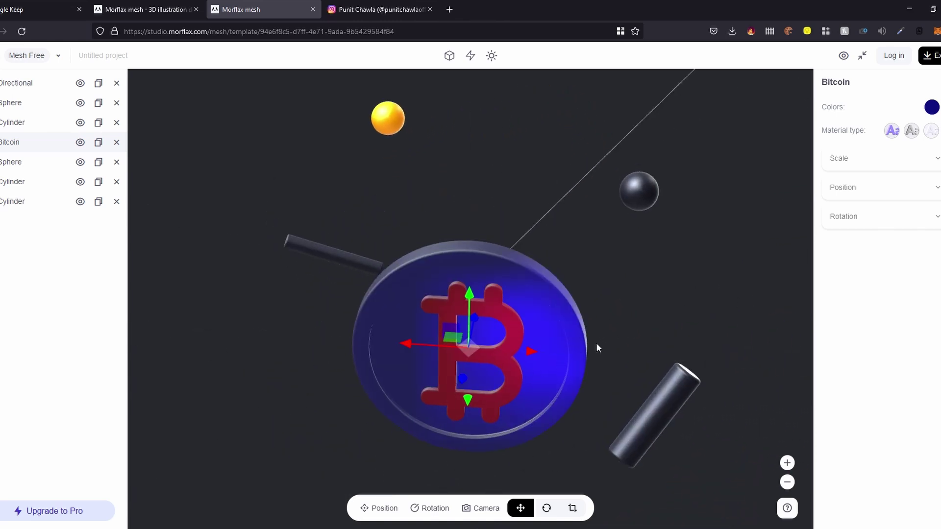
pyautogui.moveTo(596, 347); pyautogui.dragTo(612, 324)
pyautogui.moveTo(613, 419); pyautogui.dragTo(591, 430)
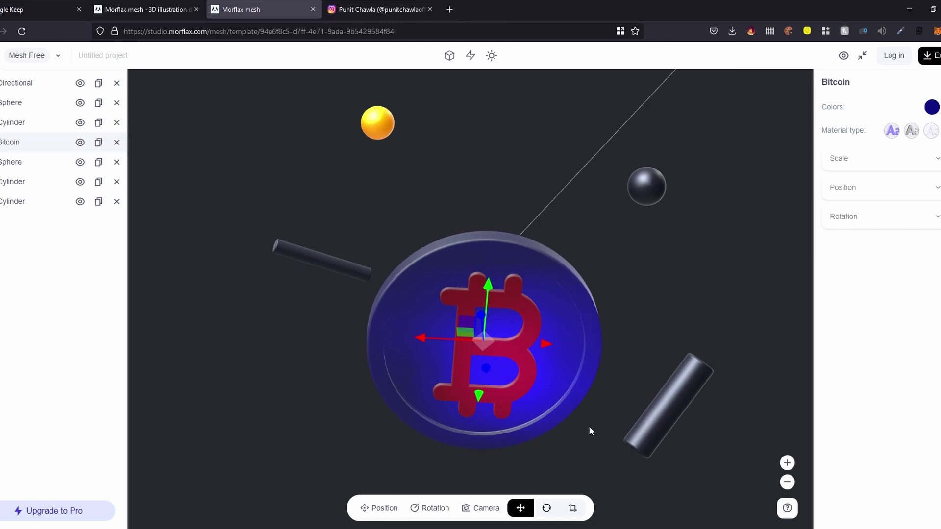
pyautogui.moveTo(583, 334); pyautogui.dragTo(405, 346)
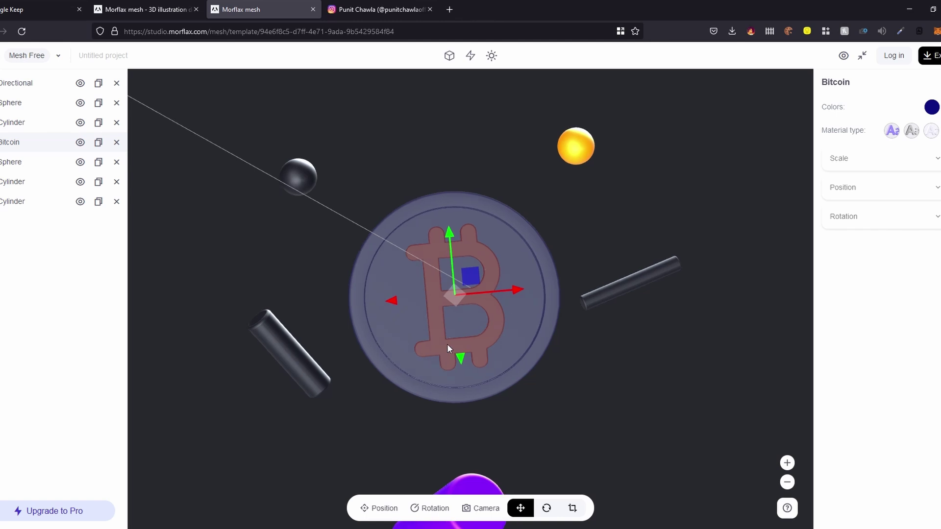
# Step: Expand the coin's scale, position and rotation settings
pyautogui.click(867, 158)
pyautogui.click(867, 280)
pyautogui.click(881, 400)
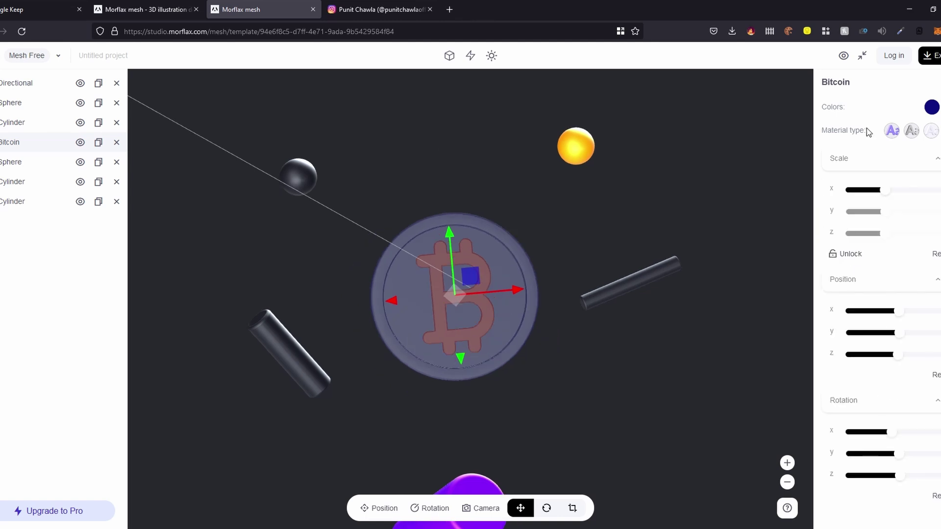
# Step: Add a directional light with raised intensity, y position -17 and red colour #e34d4d
pyautogui.click(491, 56)
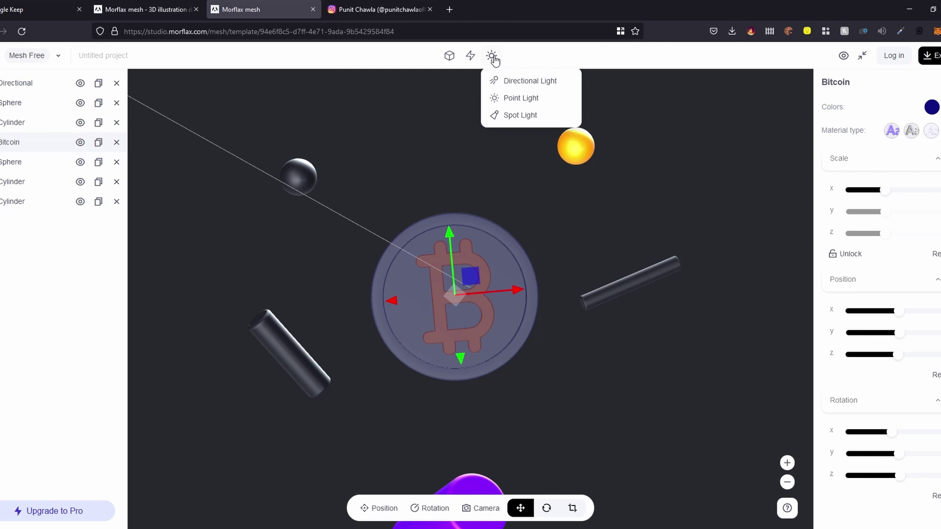
pyautogui.click(524, 82)
pyautogui.moveTo(864, 106)
pyautogui.mouseDown()
pyautogui.moveTo(898, 107)
pyautogui.moveTo(797, 135)
pyautogui.moveTo(927, 133)
pyautogui.moveTo(900, 137)
pyautogui.moveTo(912, 163)
pyautogui.moveTo(902, 164)
pyautogui.moveTo(936, 162)
pyautogui.moveTo(857, 162)
pyautogui.mouseUp()
pyautogui.moveTo(904, 191); pyautogui.dragTo(895, 219)
pyautogui.click(926, 129)
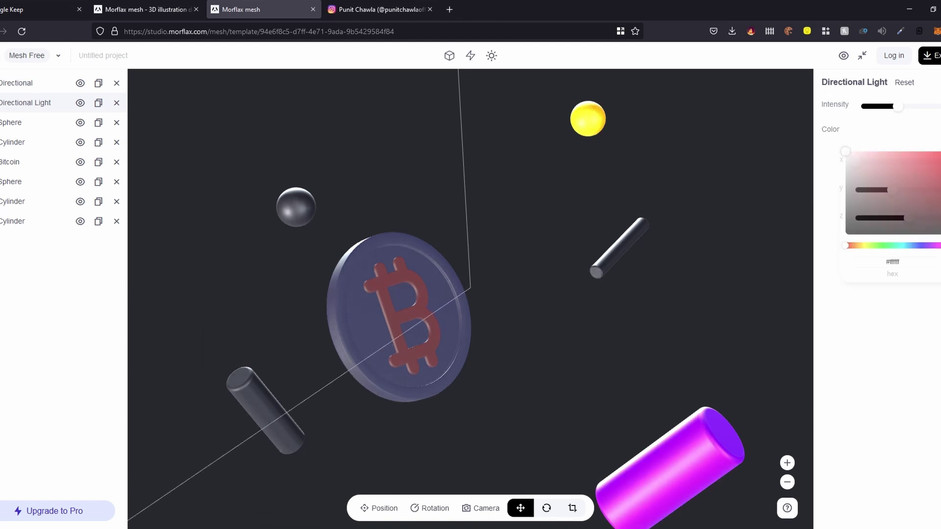
pyautogui.click(920, 151)
pyautogui.moveTo(920, 150)
pyautogui.mouseDown()
pyautogui.moveTo(933, 150)
pyautogui.moveTo(915, 143)
pyautogui.moveTo(924, 162)
pyautogui.moveTo(933, 147)
pyautogui.mouseUp()
pyautogui.click(470, 56)
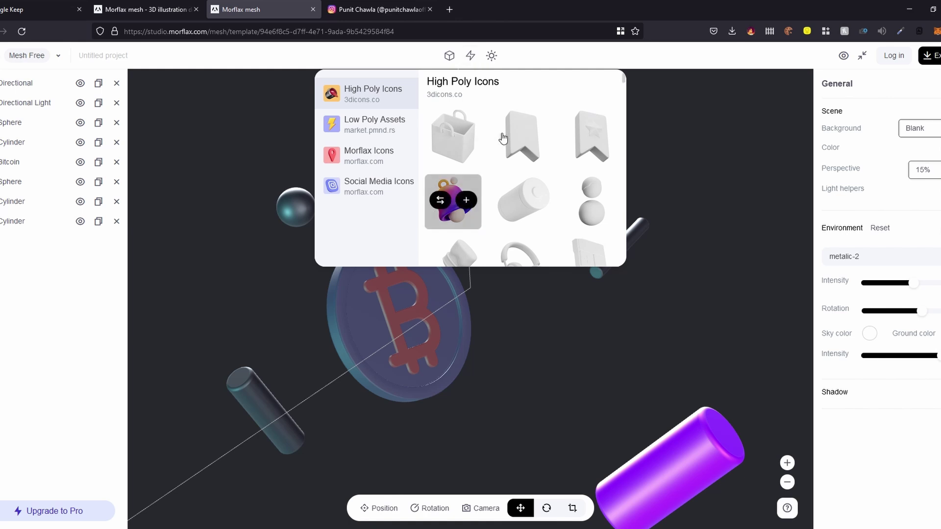
# Step: Add the duck model from the Low Poly Assets collection to the scene
pyautogui.moveTo(505, 137)
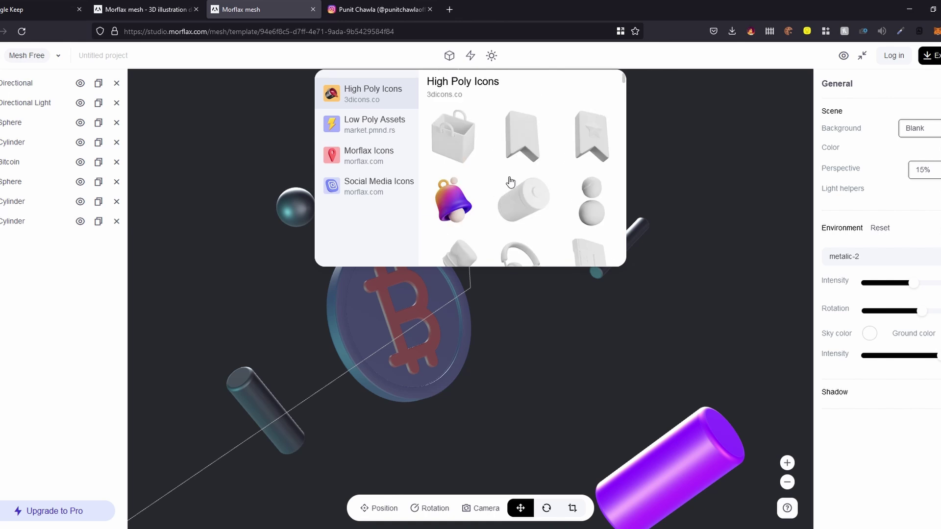
pyautogui.scroll(-5, 510, 182)
pyautogui.scroll(-5, 510, 182)
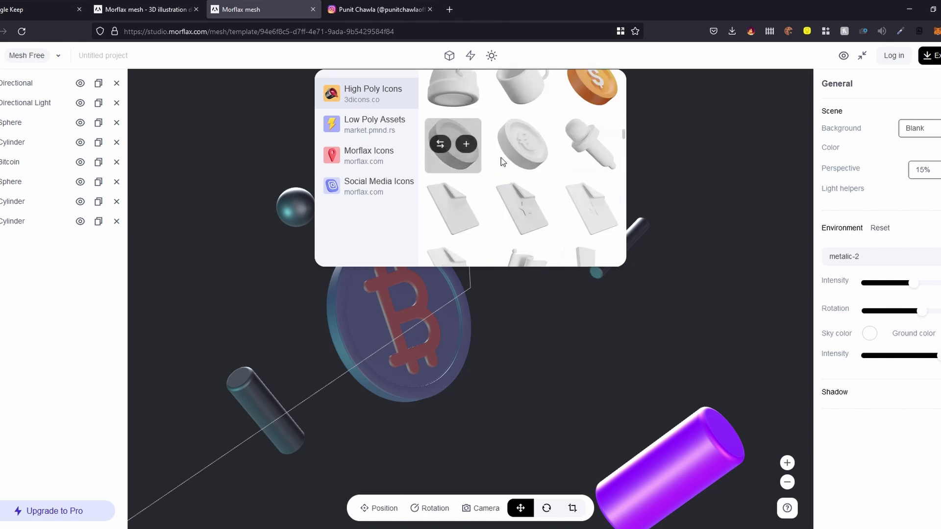
pyautogui.click(377, 131)
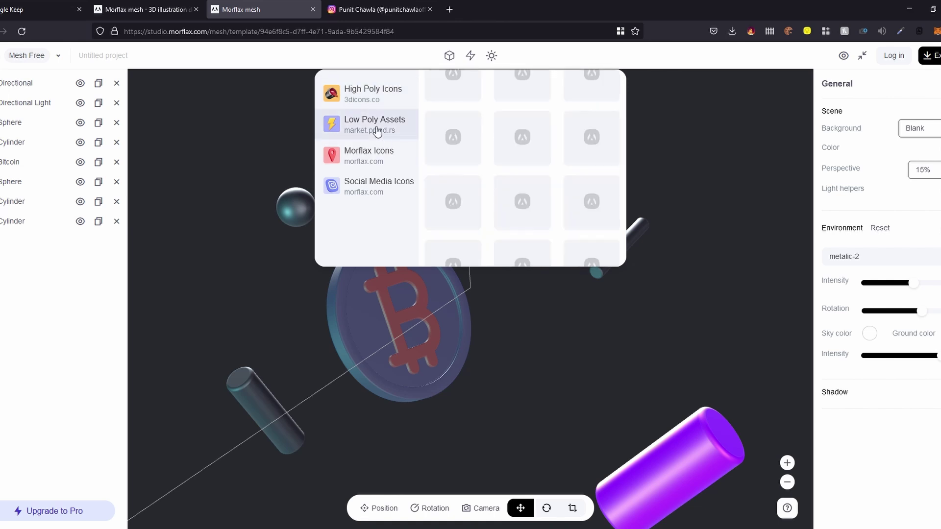
pyautogui.scroll(-2, 503, 196)
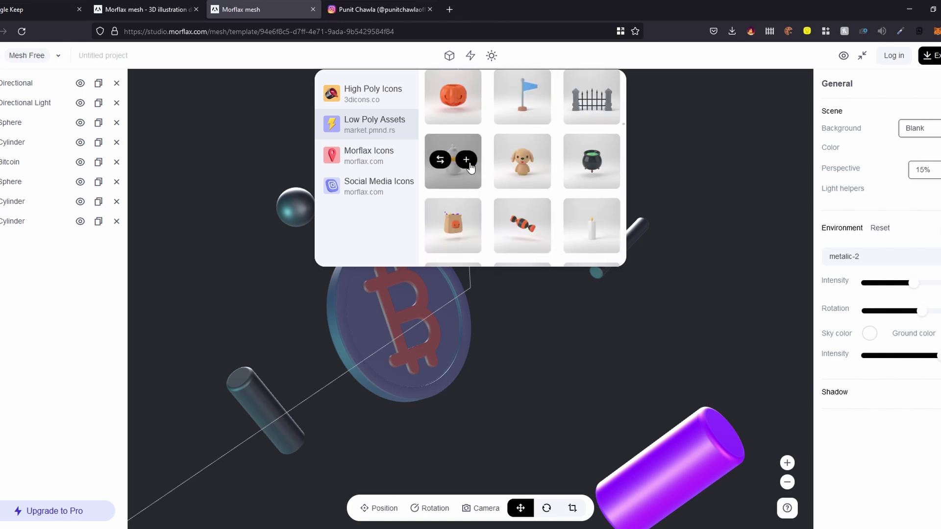
pyautogui.click(468, 165)
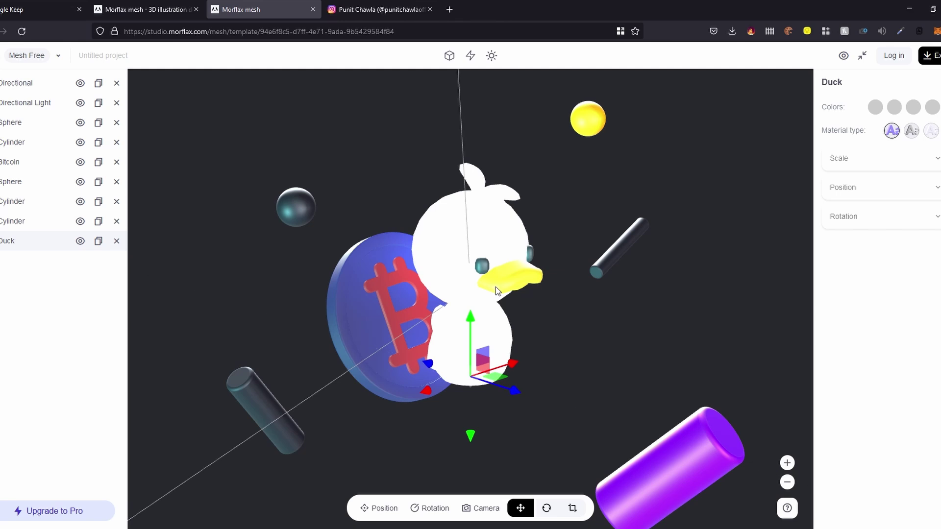
# Step: Add a Card primitive to the scene and orbit around it
pyautogui.click(448, 56)
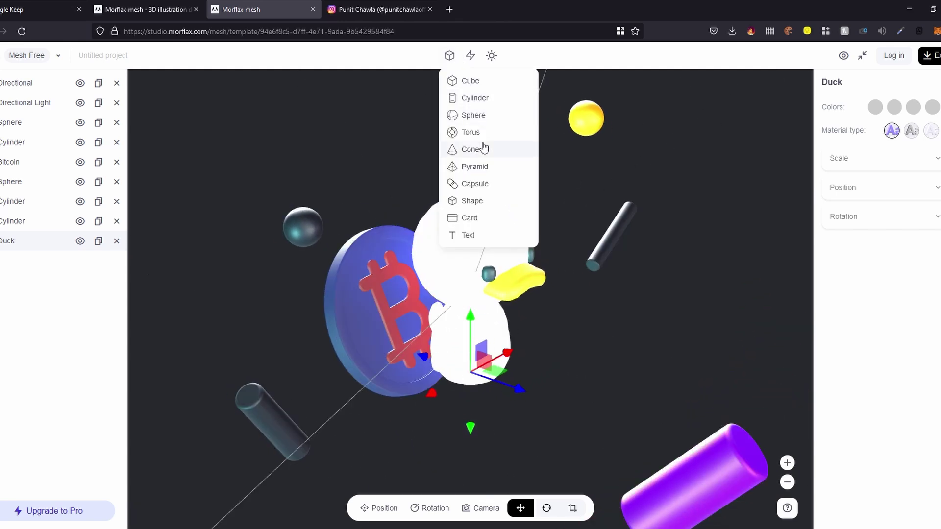
pyautogui.click(485, 218)
pyautogui.moveTo(620, 377); pyautogui.dragTo(526, 169)
pyautogui.click(450, 56)
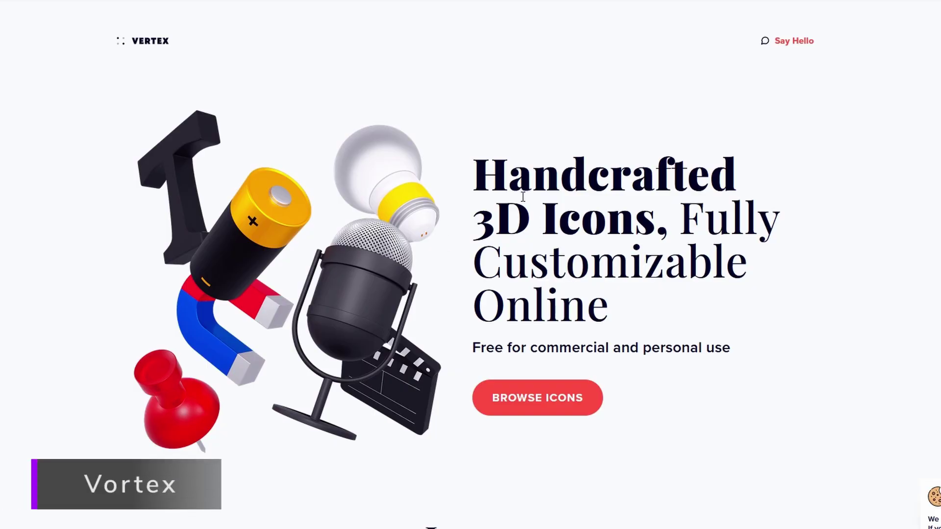
# Step: Scroll the Vertex homepage down to the Icons grid and open the red ruby icon
pyautogui.scroll(-4, 394, 301)
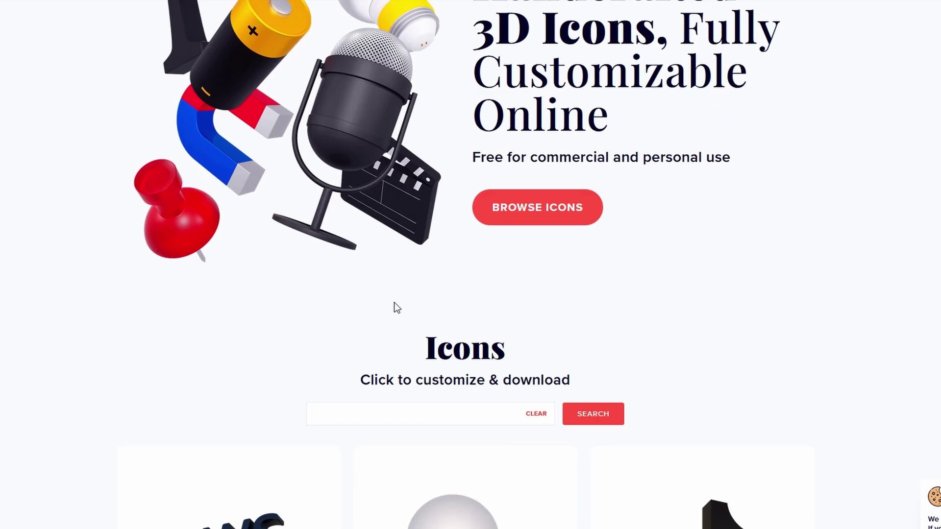
pyautogui.scroll(4, 394, 302)
pyautogui.moveTo(490, 276); pyautogui.dragTo(715, 308)
pyautogui.moveTo(618, 304); pyautogui.dragTo(463, 270)
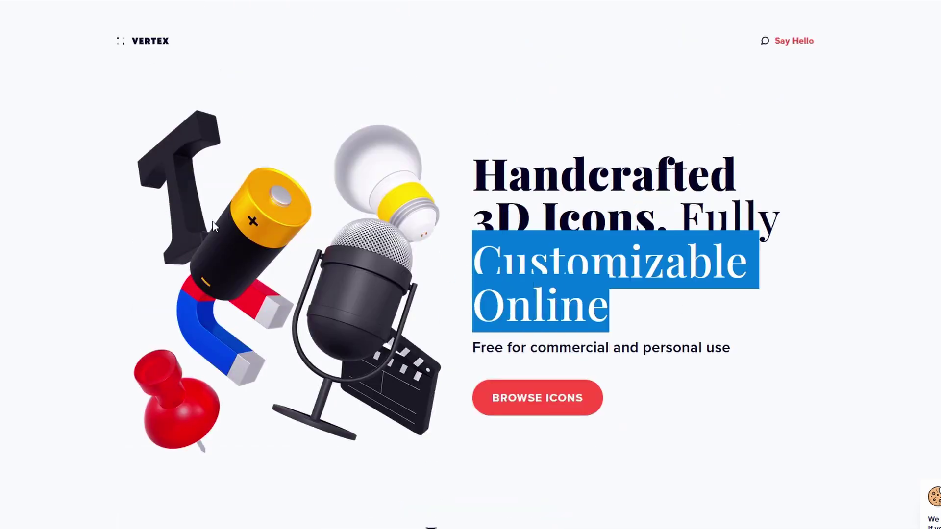
pyautogui.scroll(-5, 301, 316)
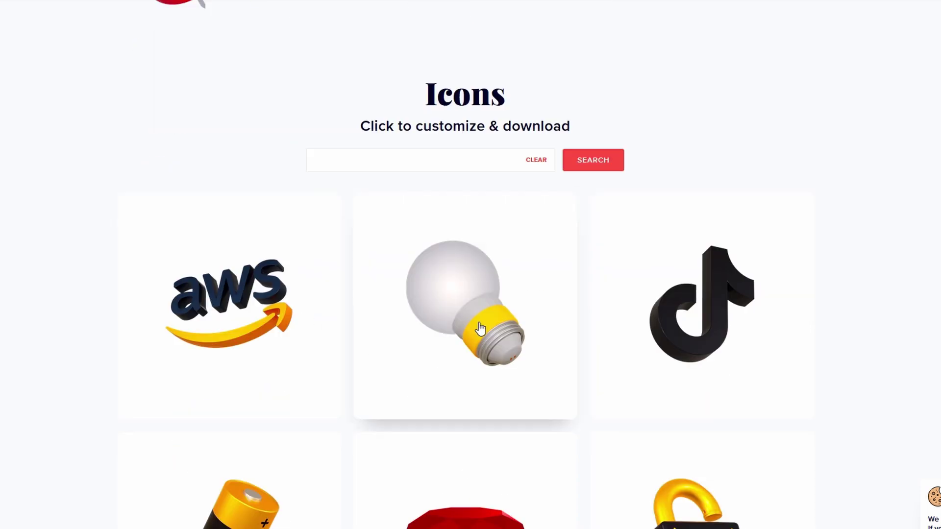
pyautogui.scroll(-3, 472, 337)
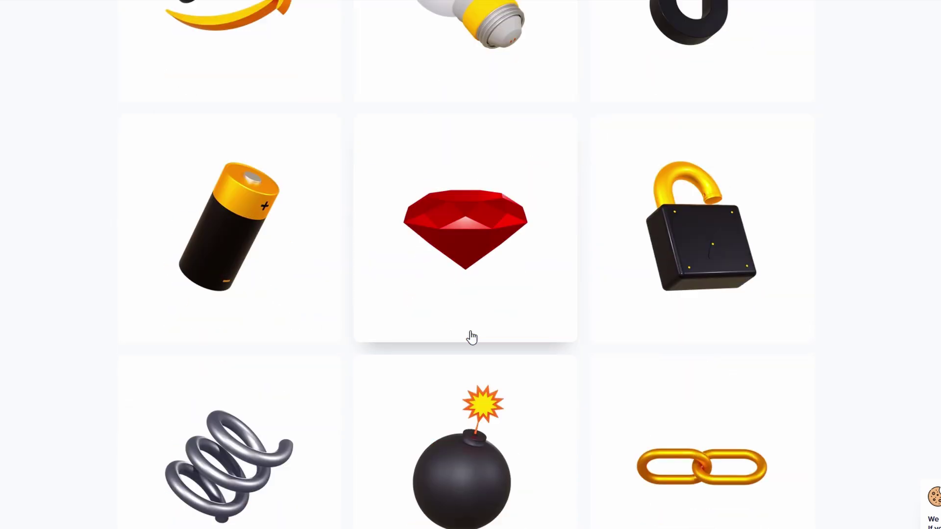
pyautogui.click(474, 243)
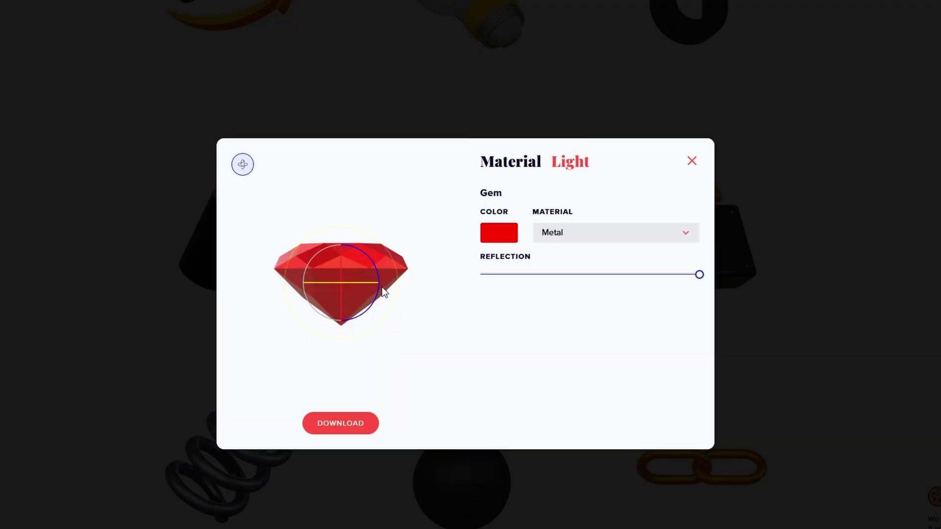
# Step: Tilt the gem, try Plastic, Glass and Frosted Glass, then settle on Metal
pyautogui.moveTo(381, 287); pyautogui.dragTo(430, 337)
pyautogui.moveTo(357, 250); pyautogui.dragTo(334, 274)
pyautogui.click(590, 234)
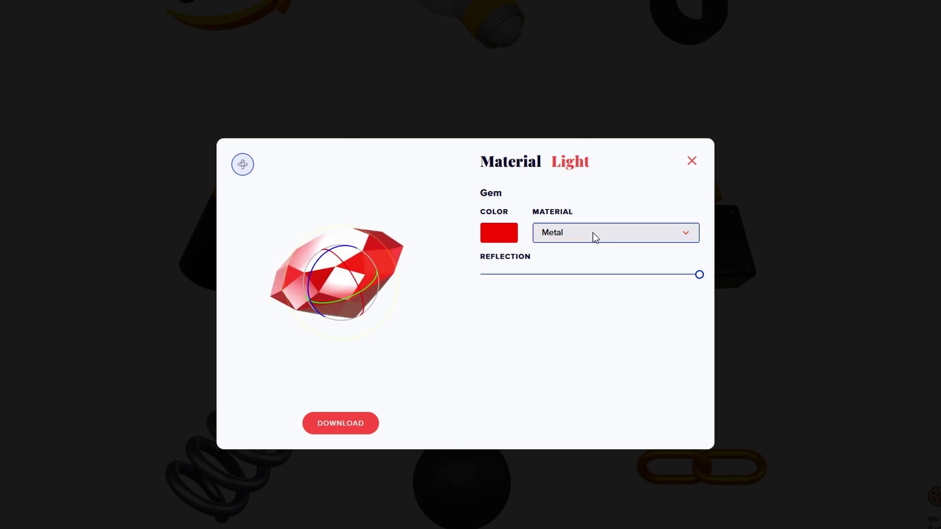
pyautogui.click(575, 271)
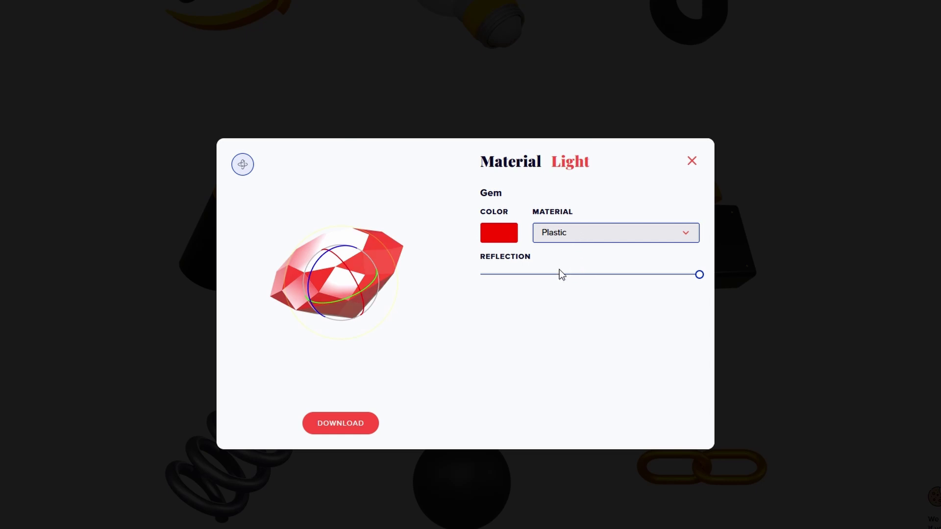
pyautogui.click(557, 286)
pyautogui.click(561, 297)
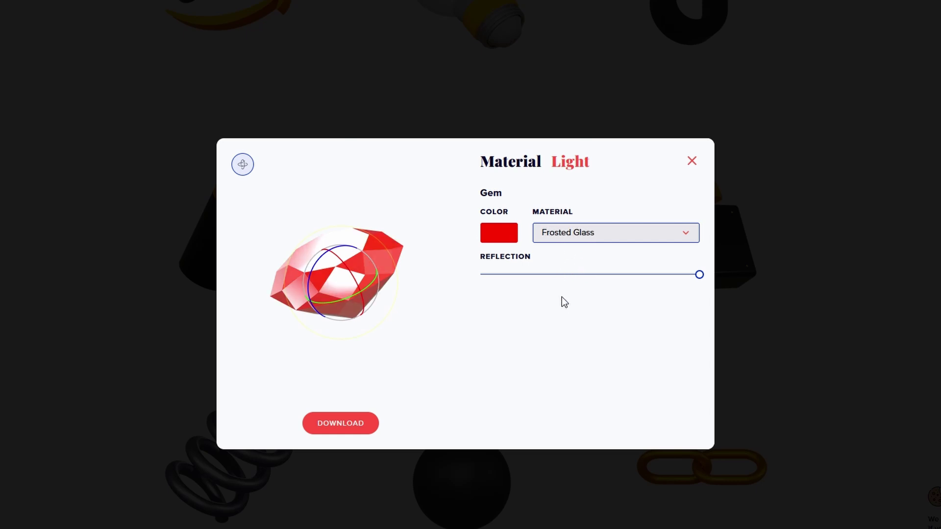
pyautogui.click(564, 257)
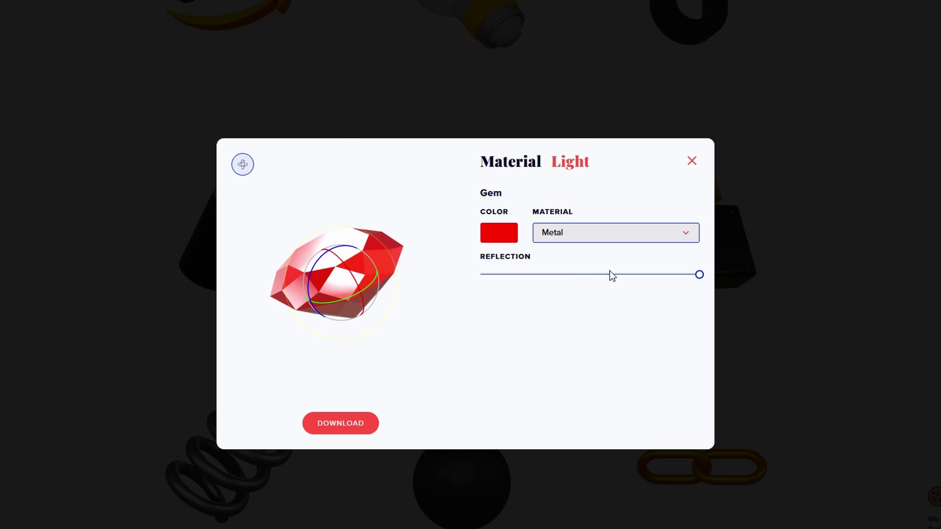
# Step: Lower the gem's reflection to about a third, hide the rotation gizmo and close the customizer
pyautogui.moveTo(702, 275); pyautogui.dragTo(518, 283)
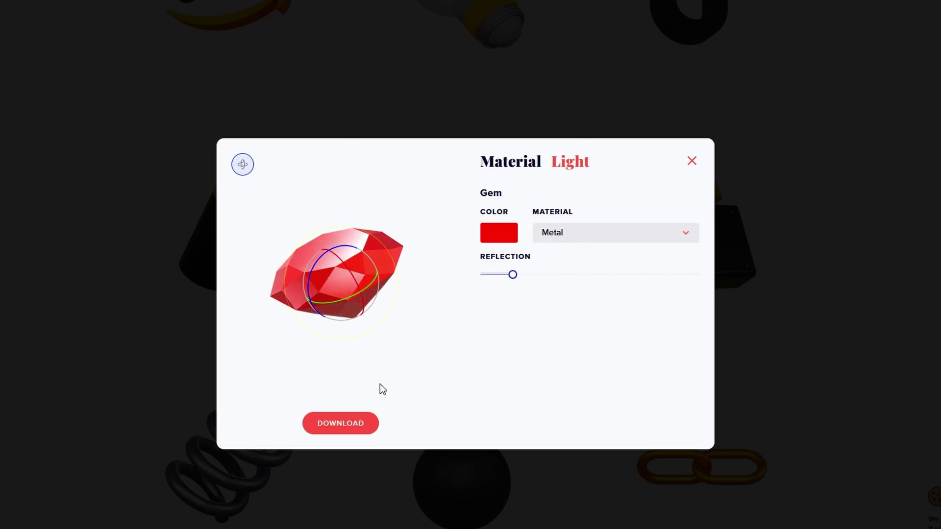
pyautogui.click(252, 168)
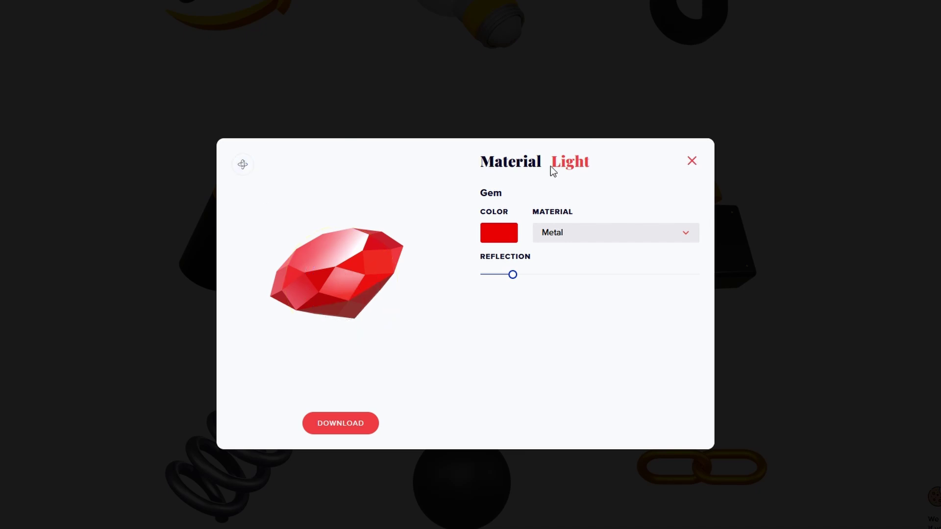
pyautogui.click(710, 163)
# Step: Scroll down through the Vertex 3D icon library and back up to the top
pyautogui.scroll(-14, 527, 399)
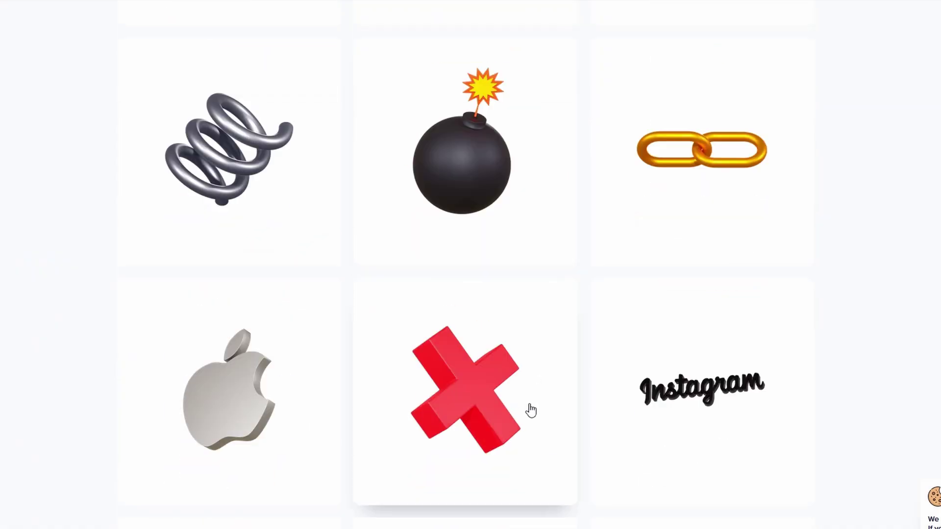
pyautogui.scroll(-20, 532, 411)
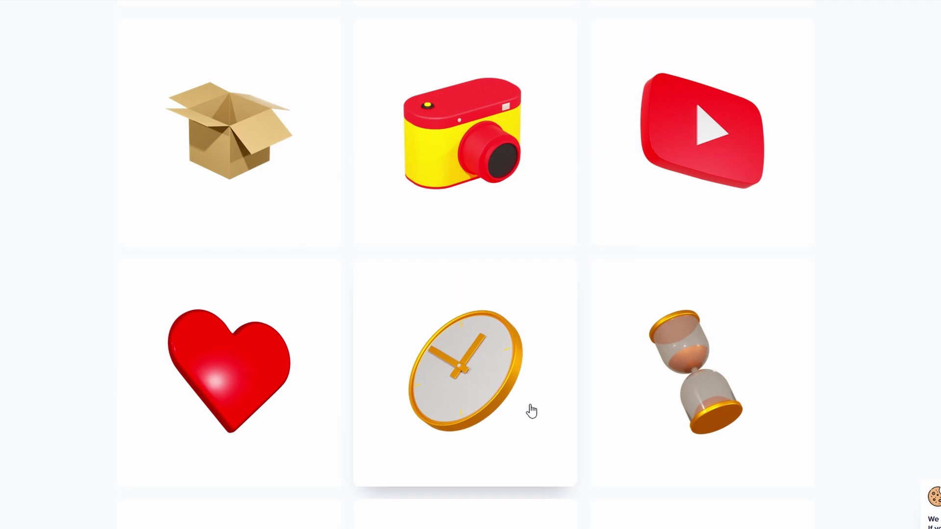
pyautogui.scroll(-20, 521, 412)
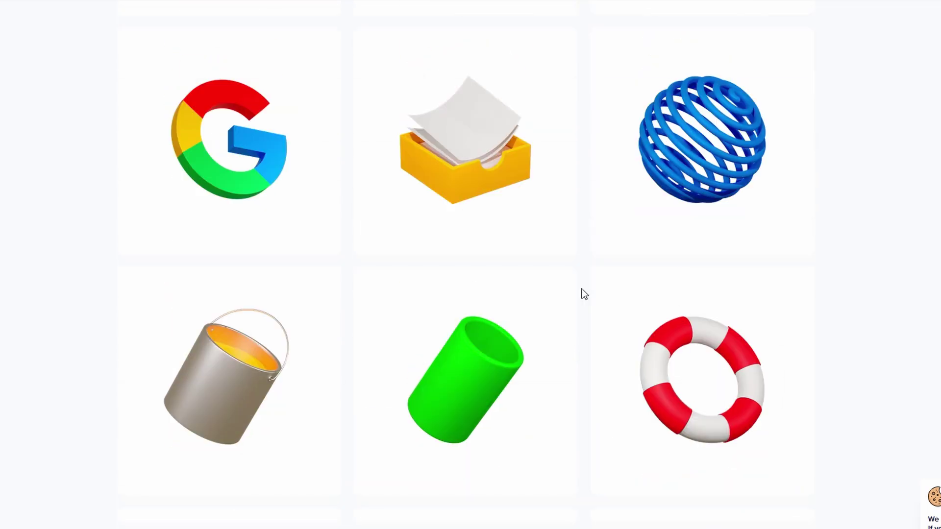
pyautogui.scroll(-20, 580, 296)
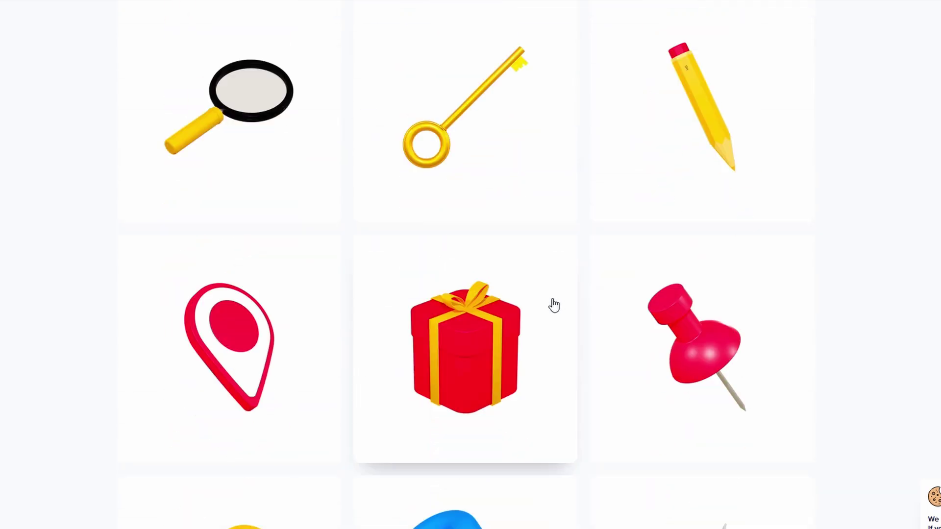
pyautogui.scroll(-20, 554, 304)
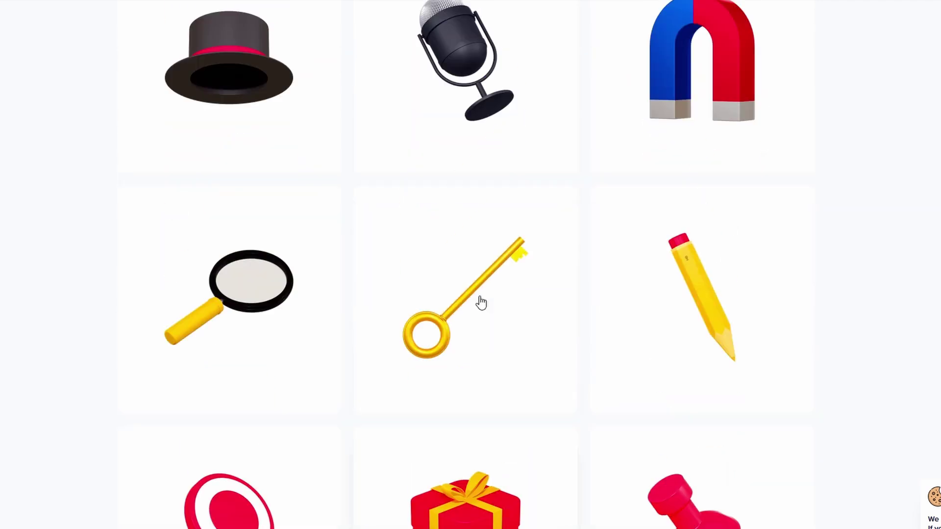
pyautogui.scroll(6, 574, 339)
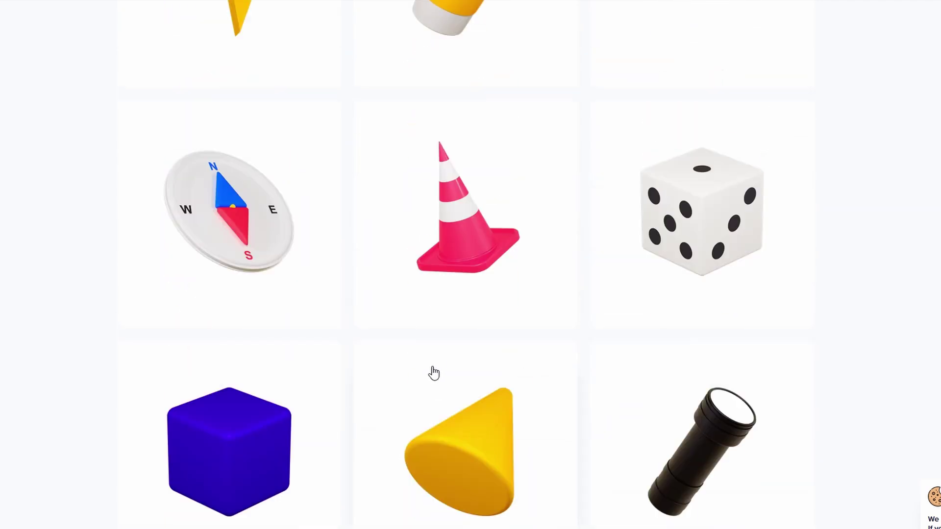
pyautogui.scroll(10, 479, 435)
pyautogui.scroll(-4, 478, 435)
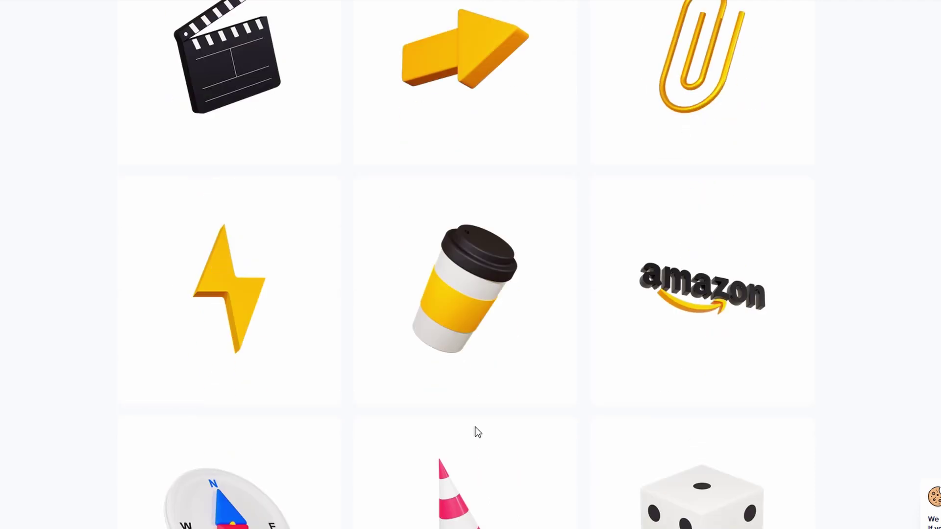
pyautogui.scroll(5, 474, 378)
pyautogui.scroll(20, 376, 463)
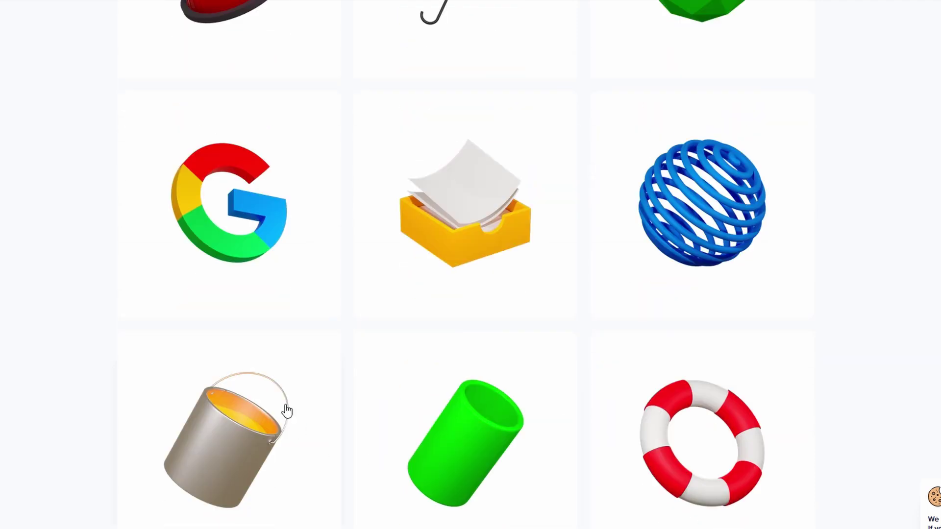
pyautogui.scroll(20, 347, 408)
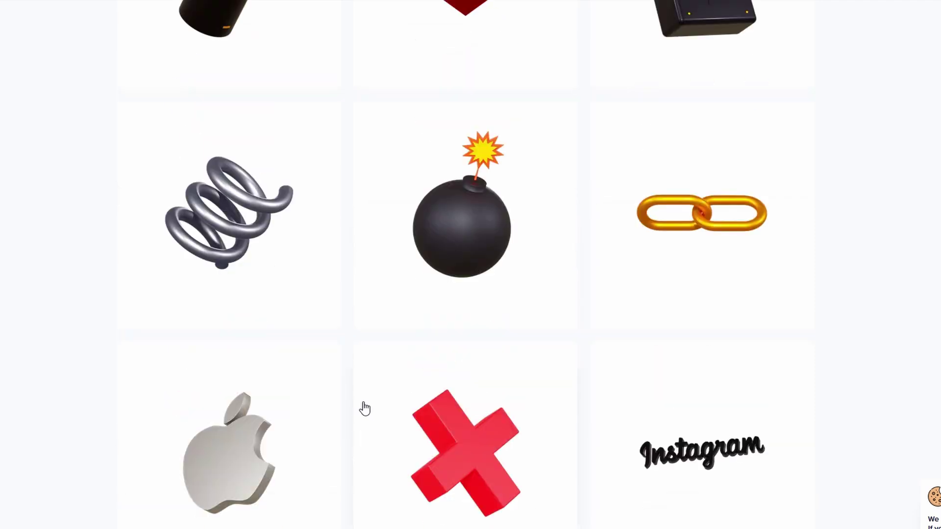
pyautogui.scroll(15, 365, 408)
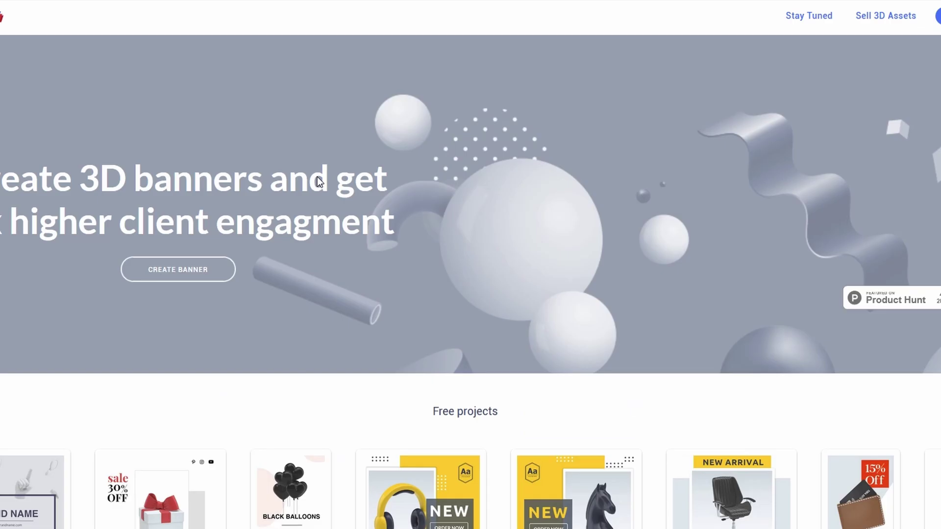
# Step: Review the Bannery landing page features and start a new project with Create Banner
pyautogui.scroll(-15, 244, 218)
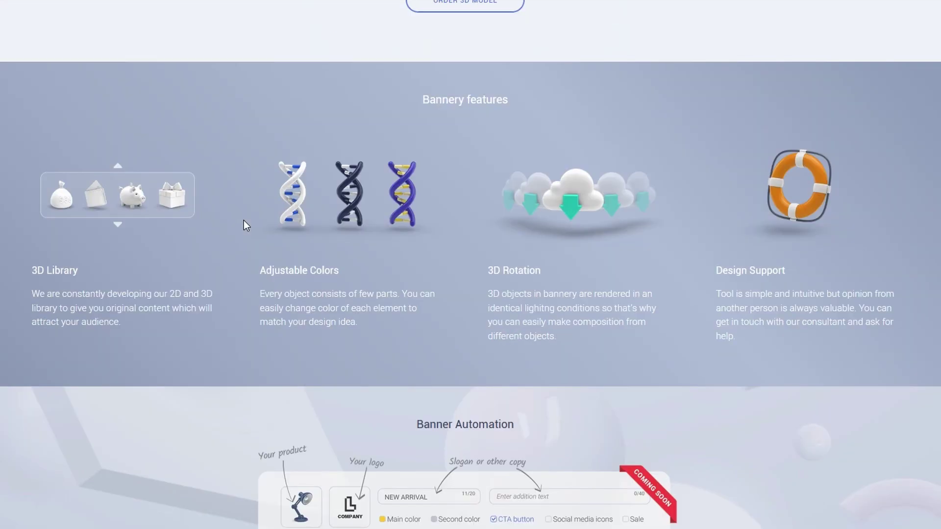
pyautogui.scroll(-5, 458, 296)
pyautogui.scroll(11, 495, 290)
pyautogui.scroll(9, 495, 289)
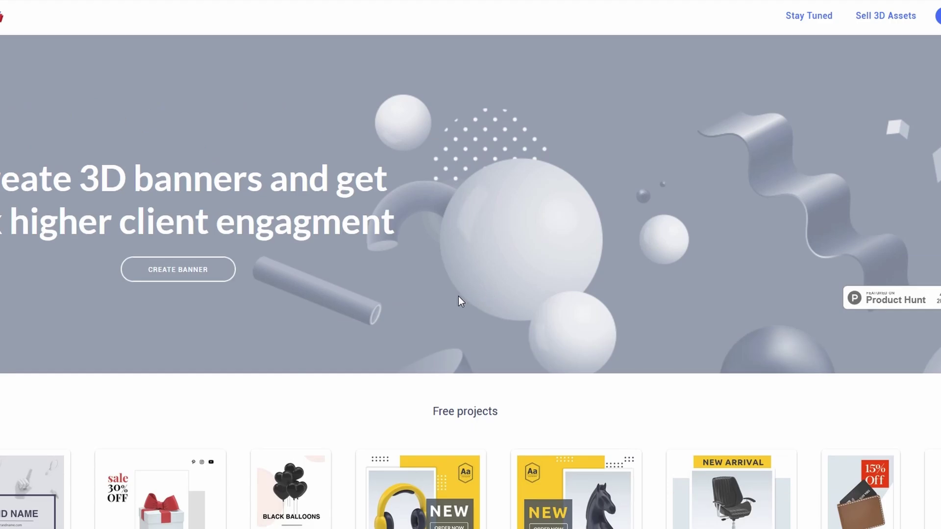
pyautogui.click(185, 276)
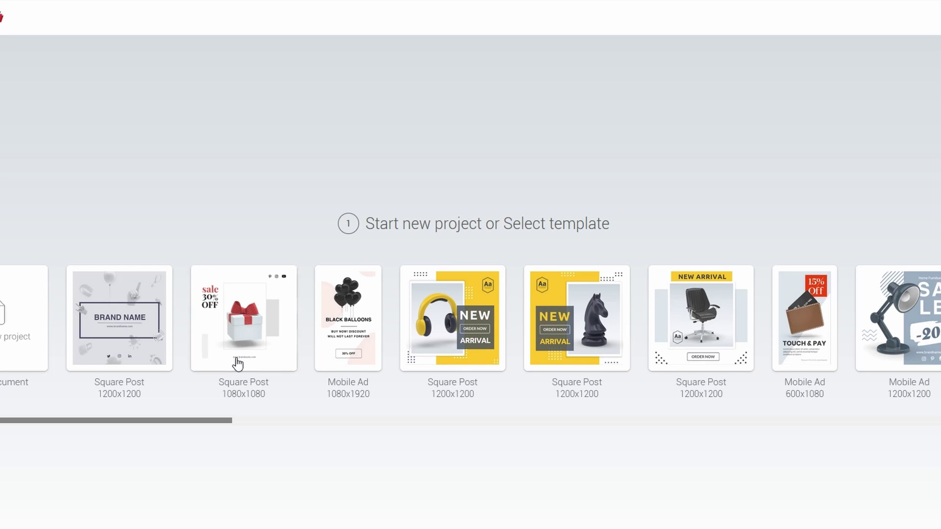
# Step: Open the Square Post 1080x1080 'sale 30% OFF' gift template and start adding a 3D object
pyautogui.click(211, 306)
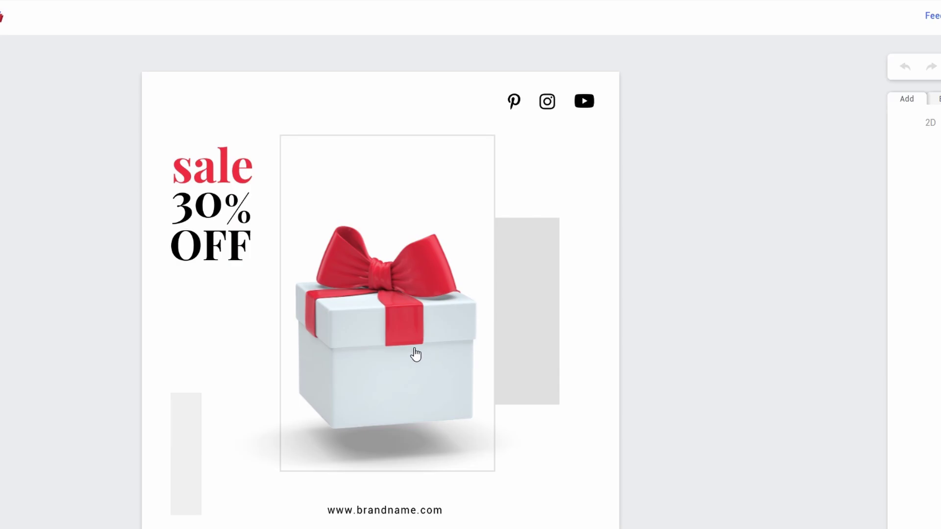
pyautogui.click(412, 354)
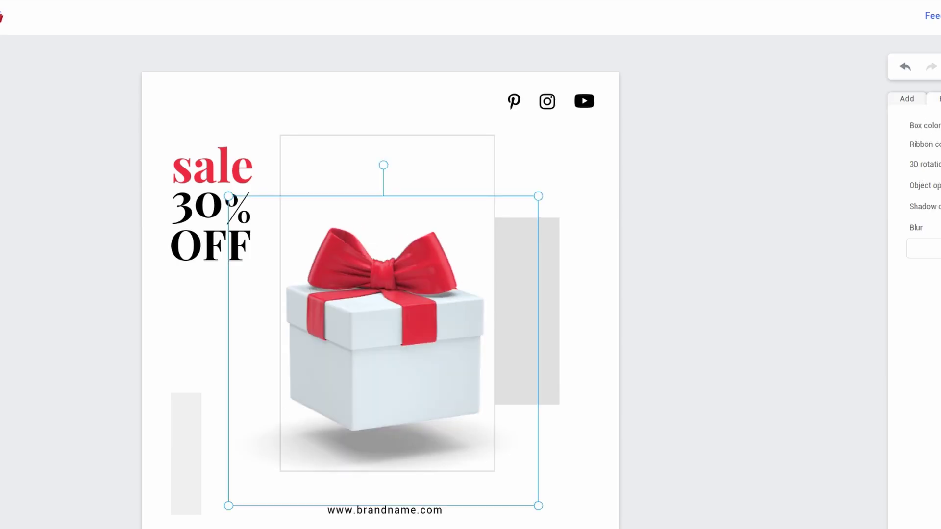
pyautogui.click(908, 100)
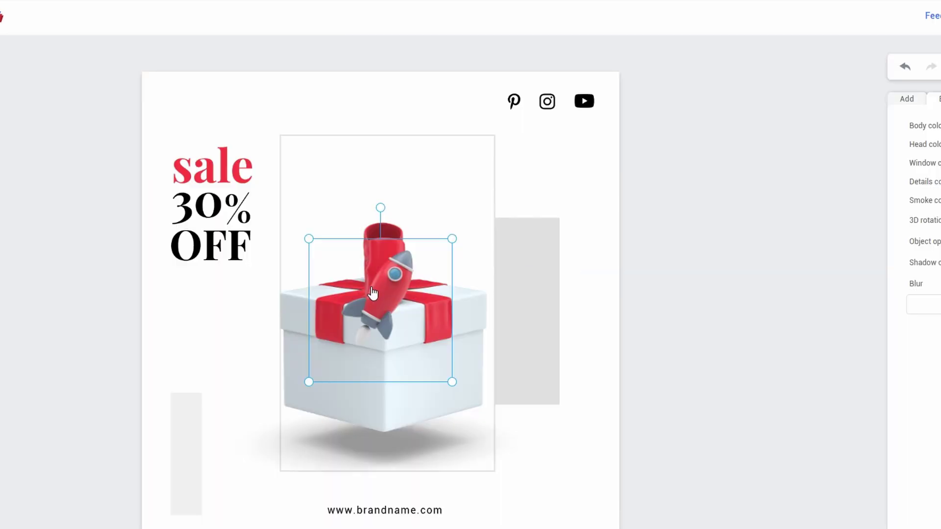
# Step: Enlarge the red rocket and position it just right of the gift box
pyautogui.moveTo(422, 279); pyautogui.dragTo(472, 297)
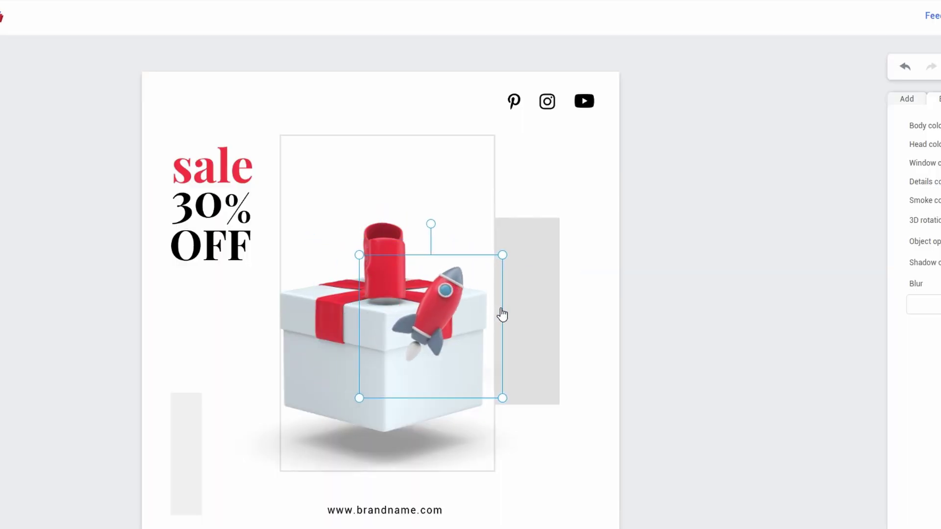
pyautogui.moveTo(502, 257); pyautogui.dragTo(620, 166)
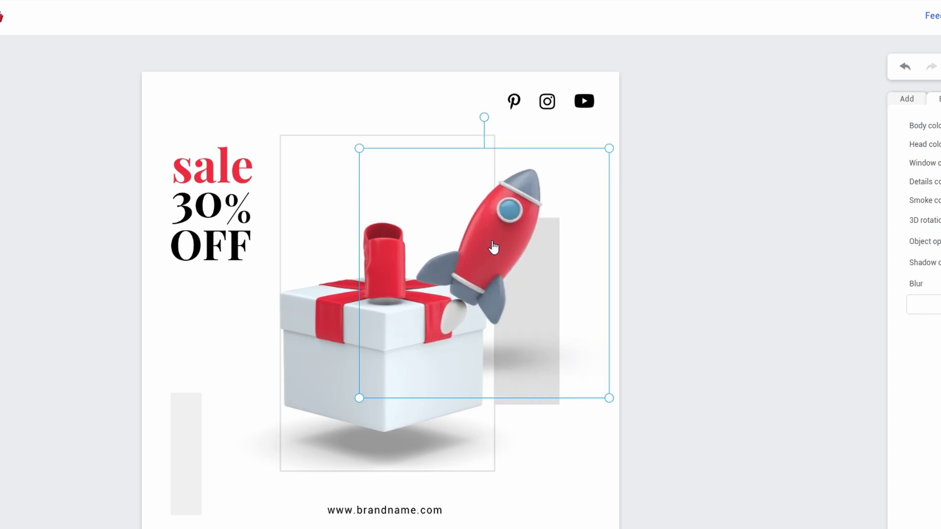
pyautogui.moveTo(494, 247); pyautogui.dragTo(533, 248)
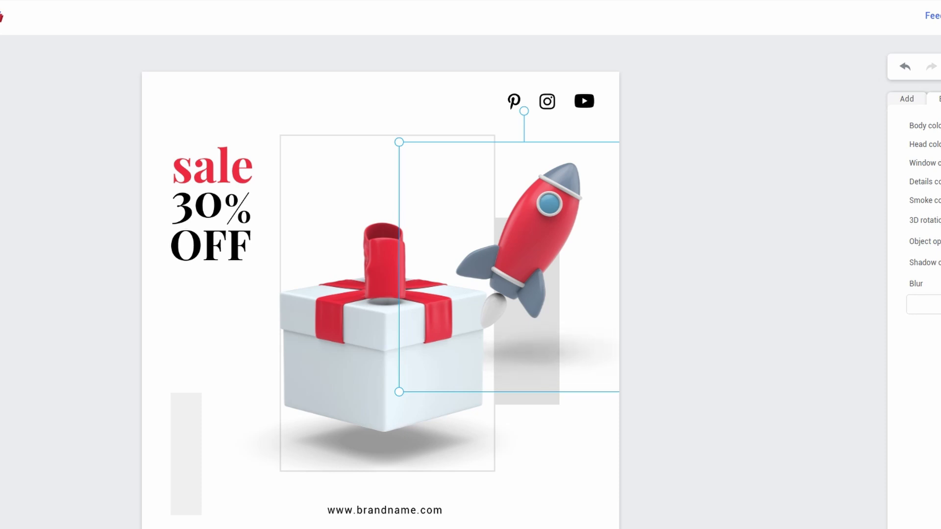
pyautogui.moveTo(549, 235); pyautogui.dragTo(520, 250)
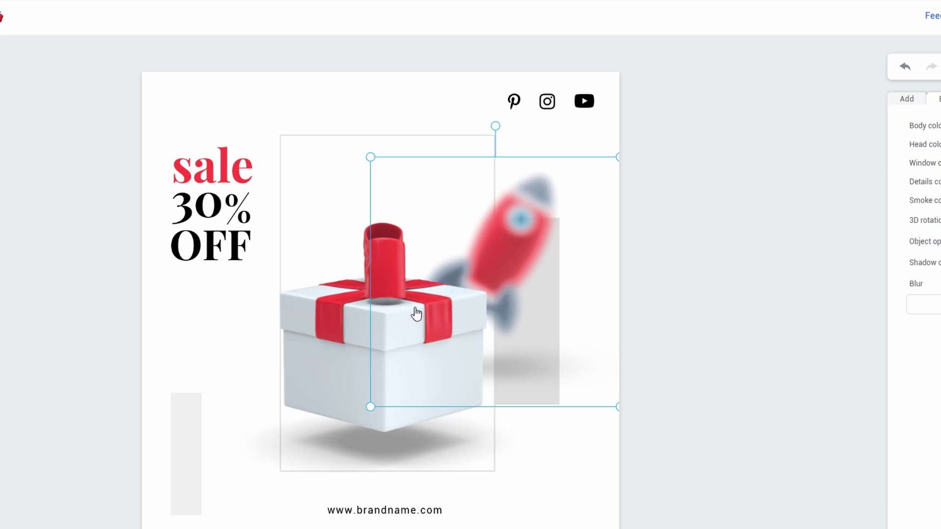
# Step: Recolour the rainbow's stripes, making the outer stripe green and another magenta
pyautogui.click(334, 359)
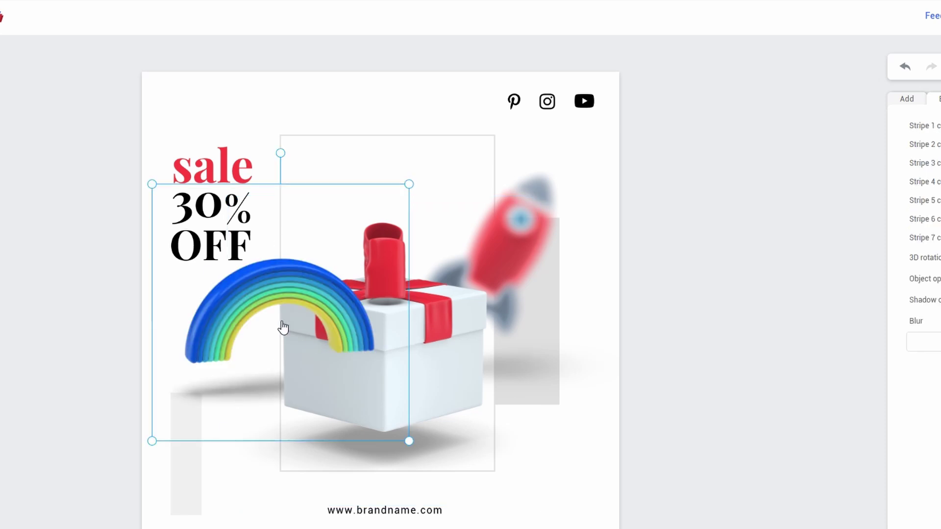
pyautogui.click(919, 182)
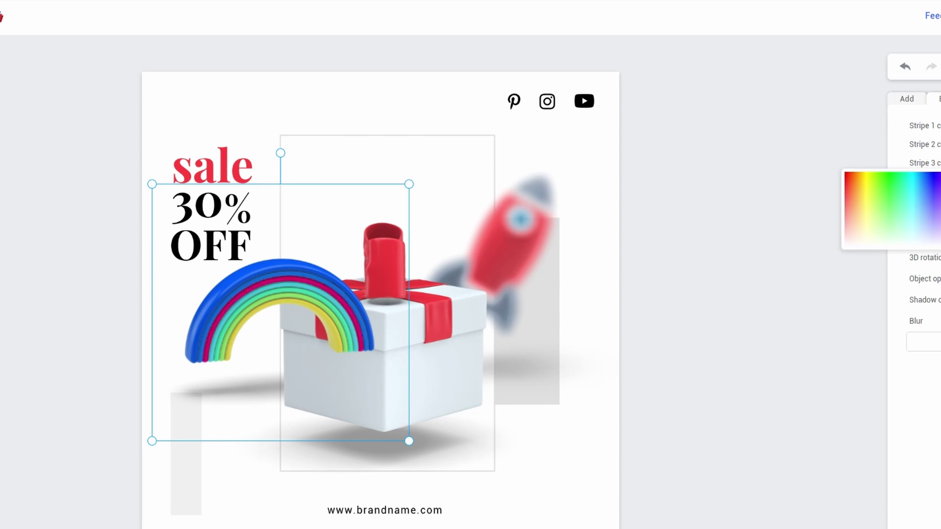
pyautogui.click(924, 157)
pyautogui.moveTo(925, 182)
pyautogui.mouseDown()
pyautogui.moveTo(842, 191)
pyautogui.moveTo(906, 188)
pyautogui.mouseUp()
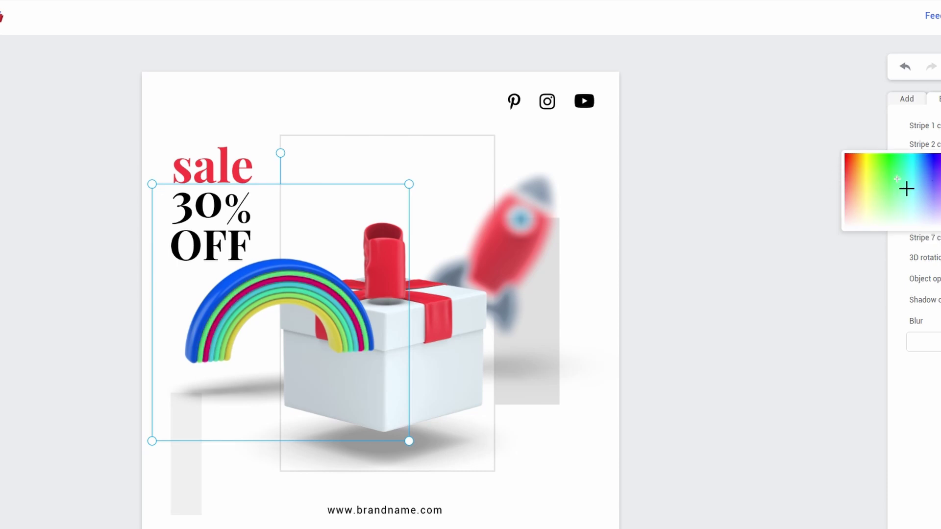
pyautogui.click(902, 176)
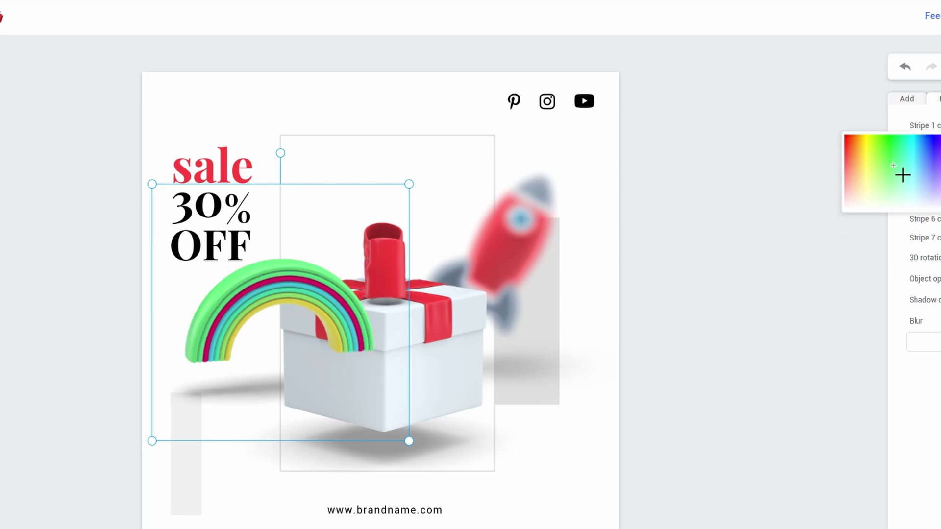
# Step: Change the gift box's ribbon colour to teal
pyautogui.click(436, 309)
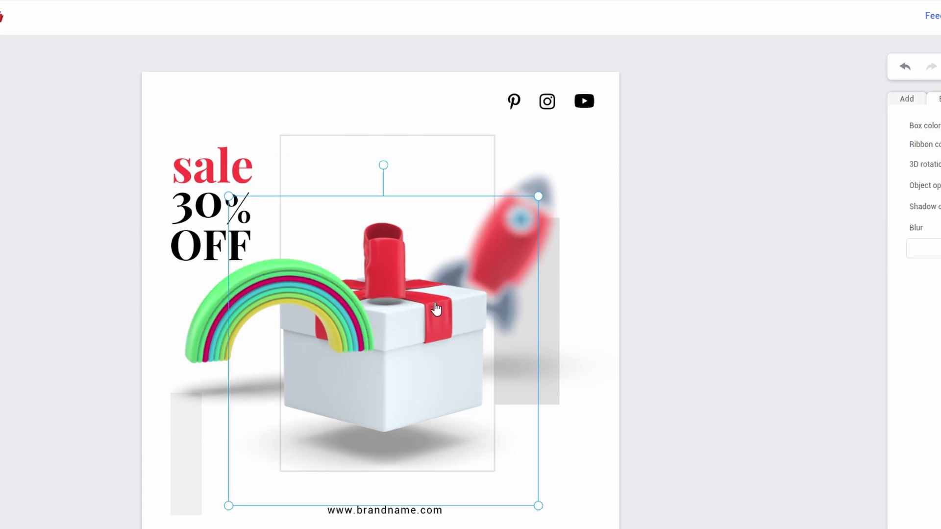
pyautogui.click(921, 146)
pyautogui.click(918, 175)
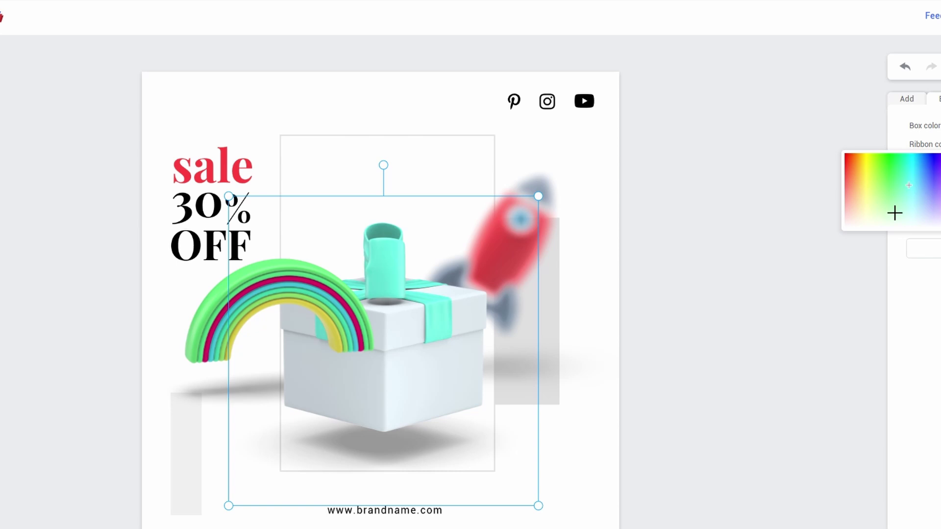
pyautogui.click(502, 281)
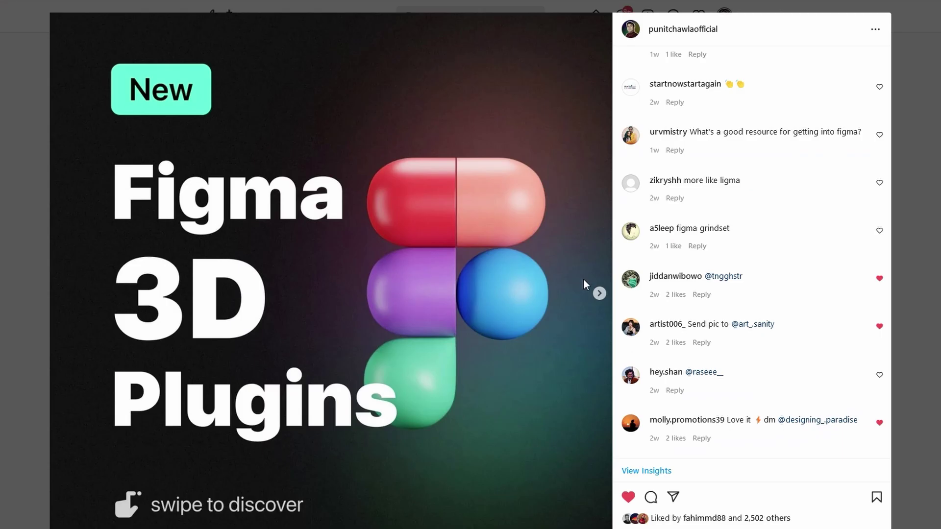